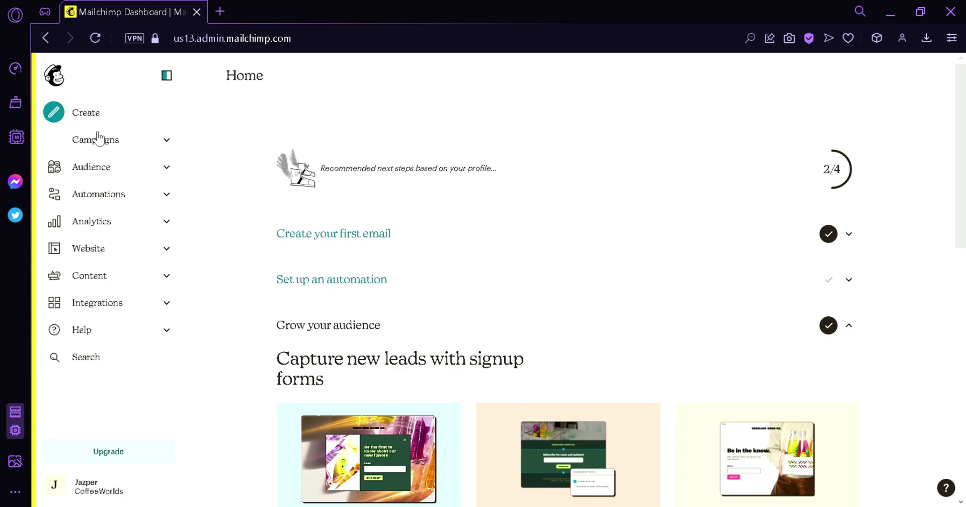
# Open the Surveys page in the Audience section.
pyautogui.click(167, 168)
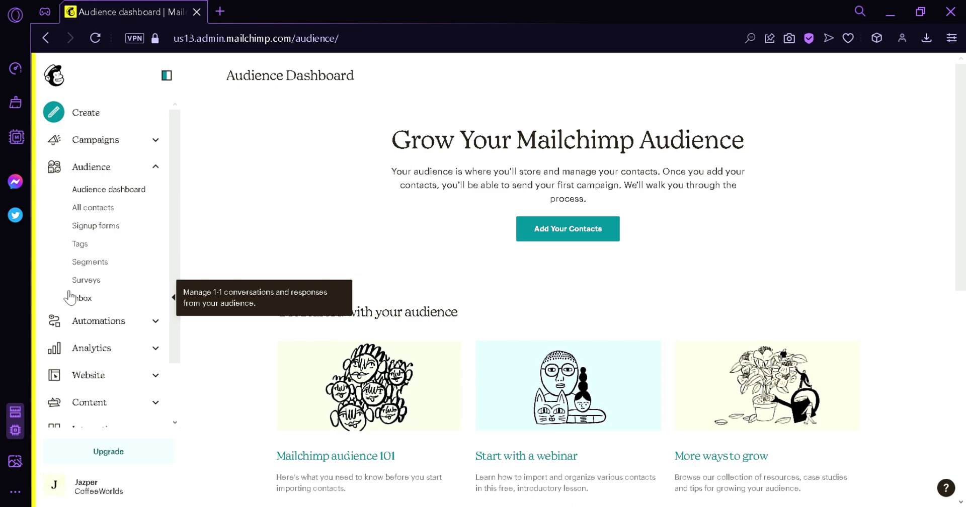
pyautogui.click(86, 280)
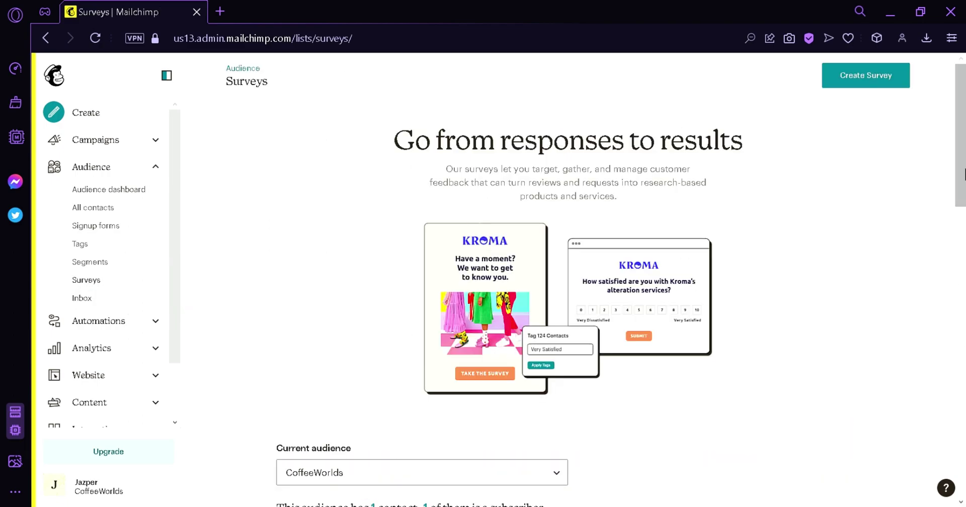
pyautogui.moveTo(964, 168); pyautogui.dragTo(964, 208)
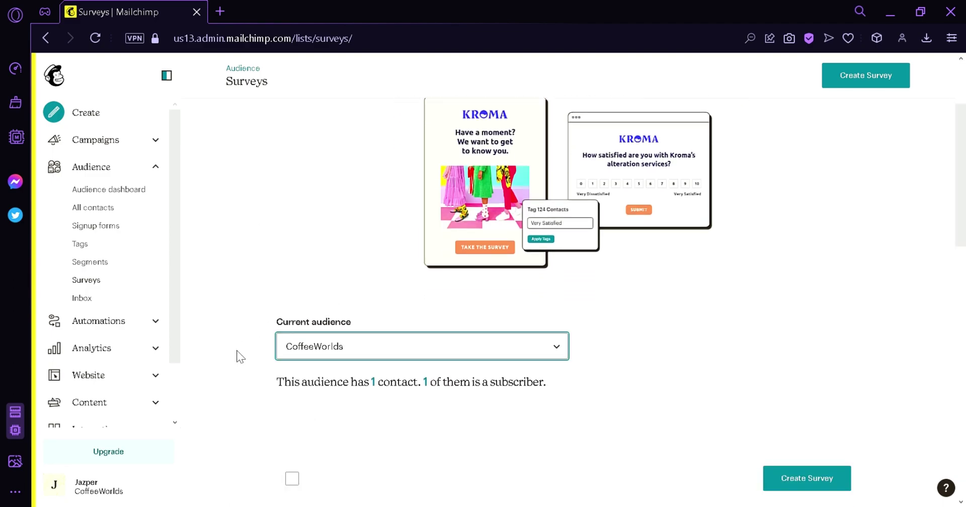
# Examine the current audience choices, the existing surveys and the survey templates on offer.
pyautogui.click(557, 346)
pyautogui.click(558, 346)
pyautogui.click(561, 347)
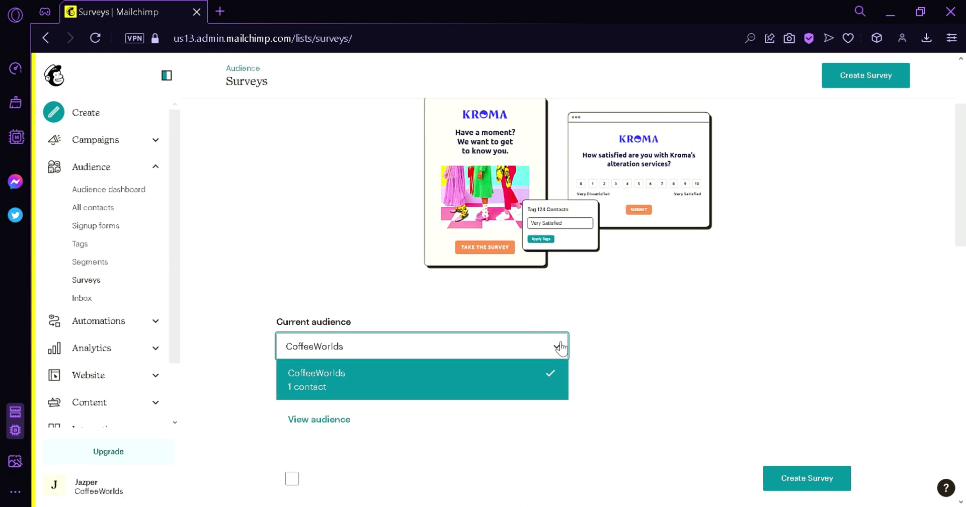
pyautogui.scroll(-4, 361, 405)
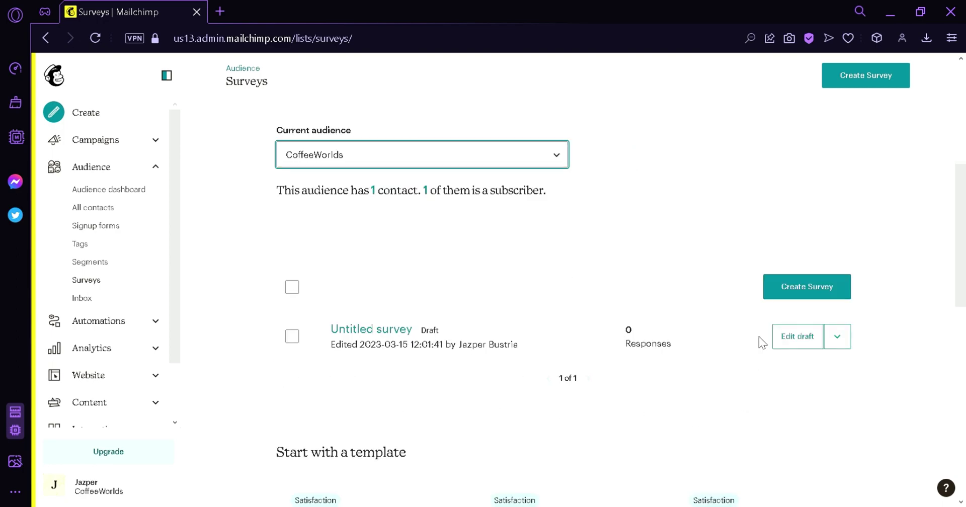
pyautogui.scroll(-3, 498, 274)
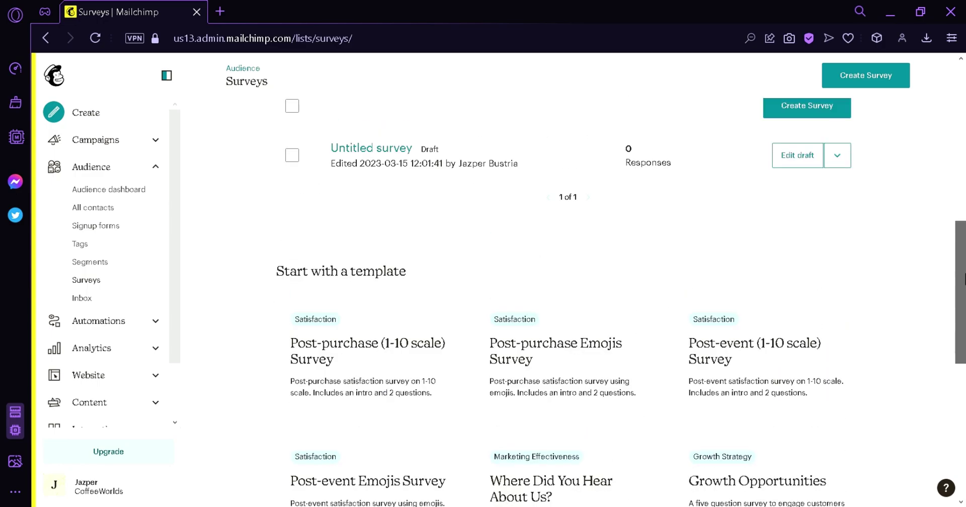
pyautogui.scroll(2, 497, 275)
pyautogui.scroll(-6, 623, 215)
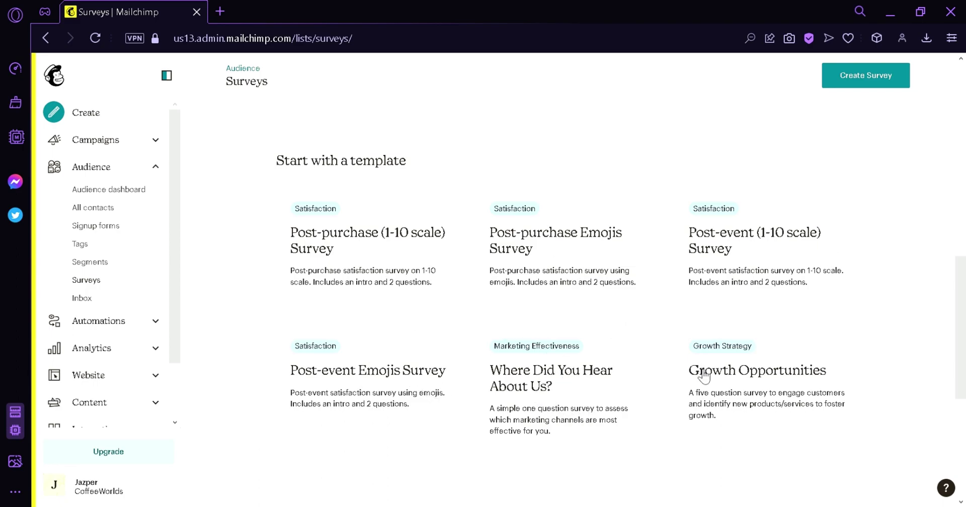
pyautogui.scroll(-1, 916, 295)
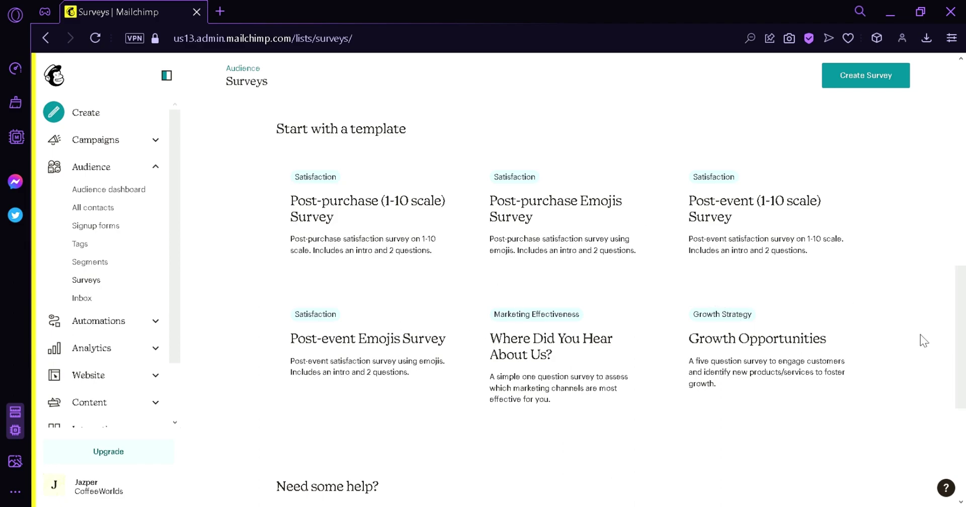
pyautogui.moveTo(964, 348); pyautogui.dragTo(964, 232)
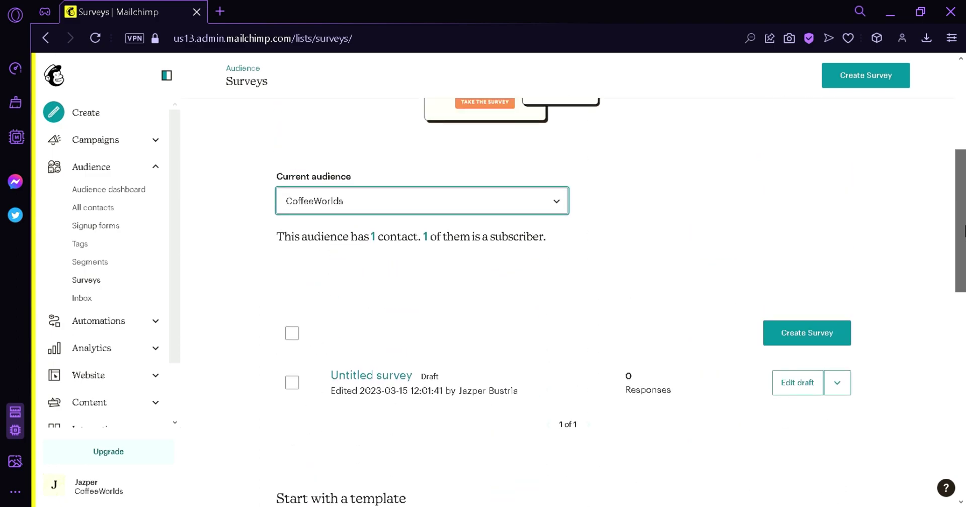
# Create a new survey, review the available question types and add an Introduction section.
pyautogui.click(841, 339)
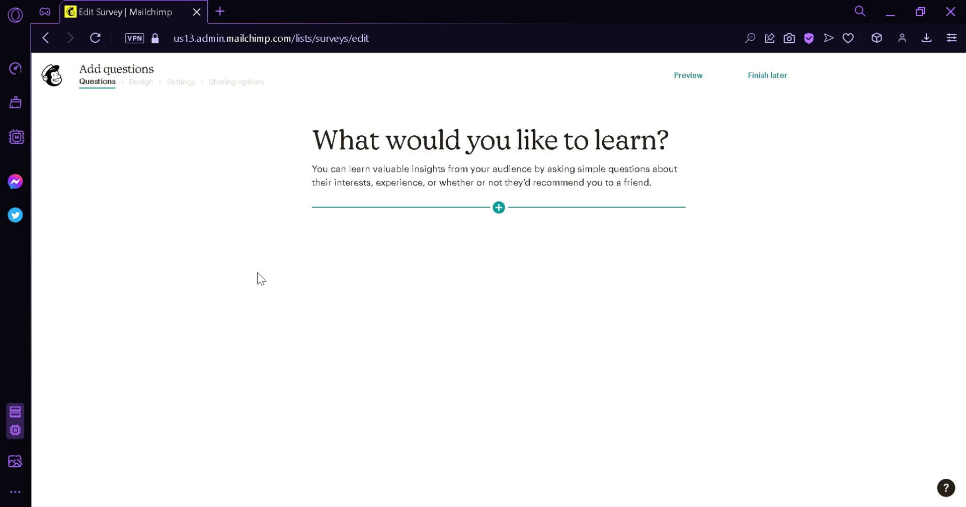
pyautogui.click(506, 214)
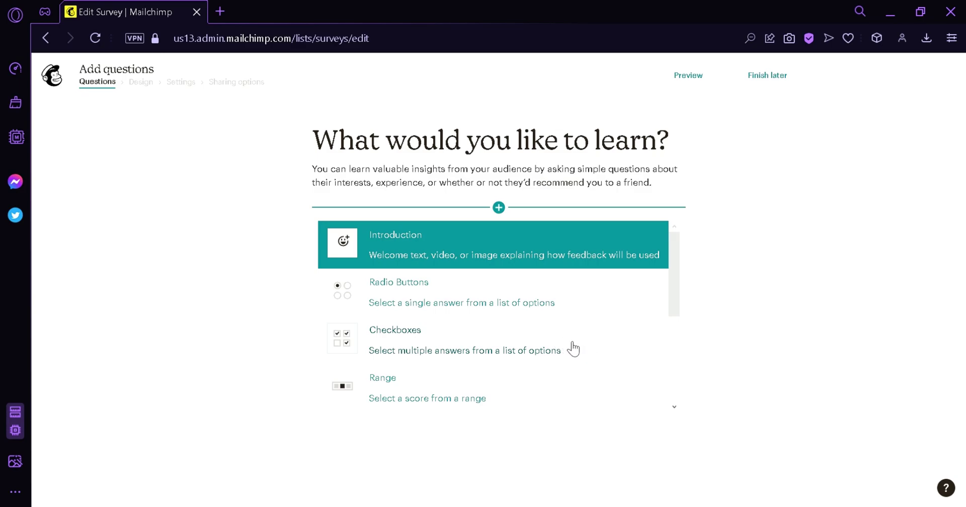
pyautogui.scroll(-1, 677, 308)
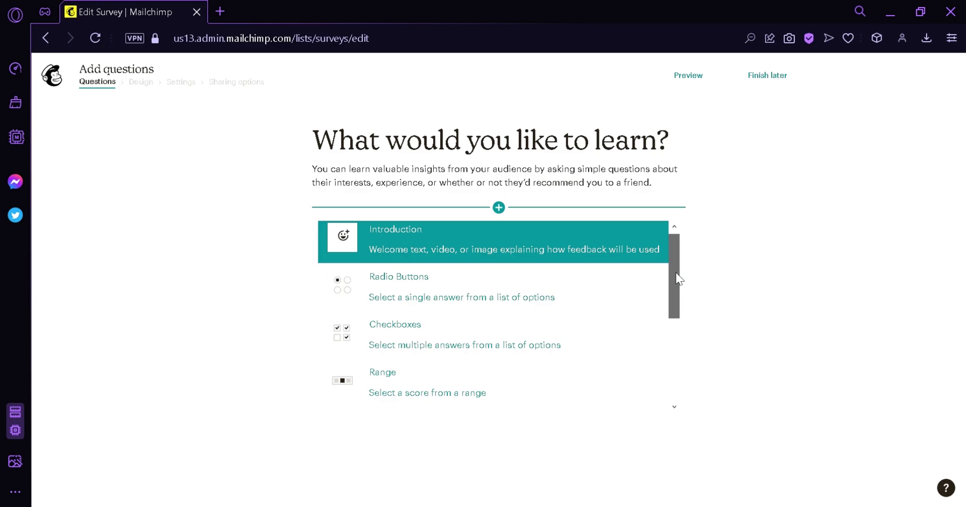
pyautogui.moveTo(675, 273); pyautogui.dragTo(685, 357)
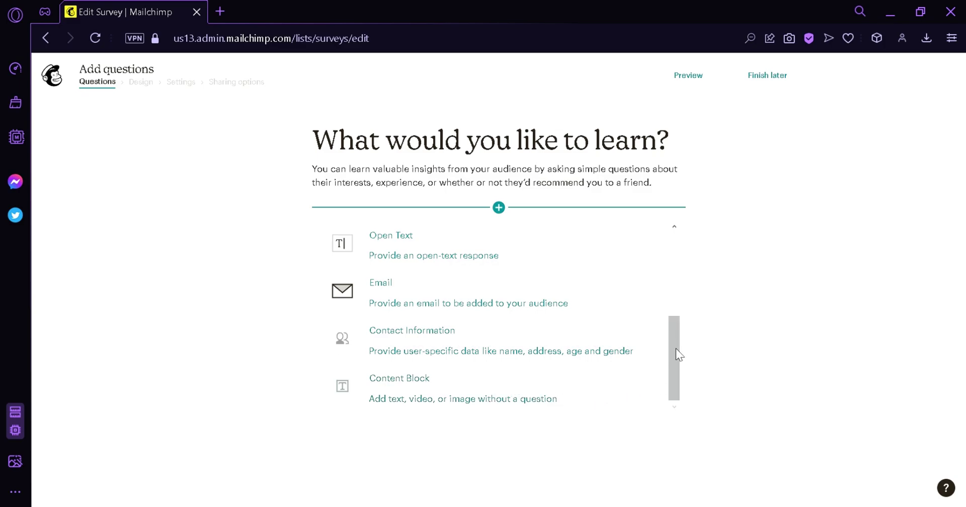
pyautogui.moveTo(677, 349); pyautogui.dragTo(673, 247)
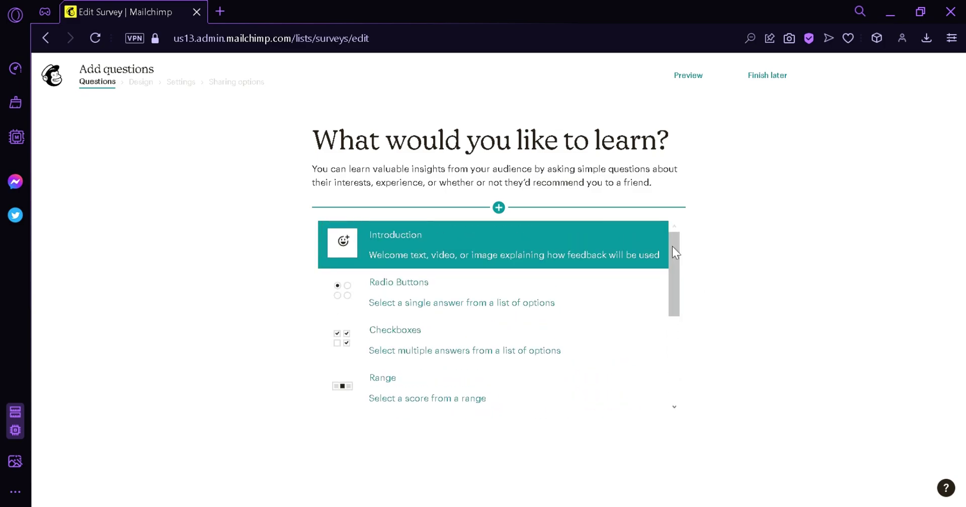
pyautogui.click(407, 264)
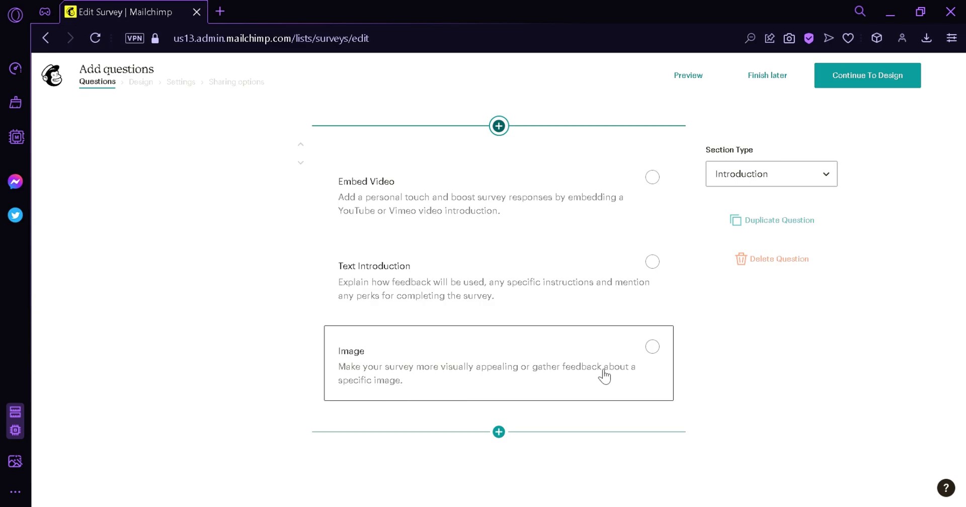
# Make the introduction a Text Introduction reading "Welcome to our survey".
pyautogui.click(540, 303)
pyautogui.write('We')
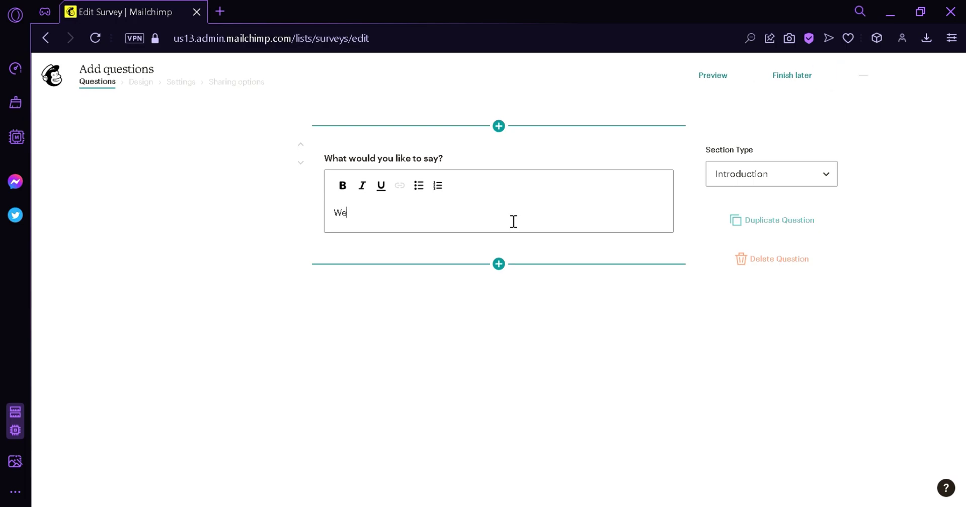
pyautogui.write('ur survey')
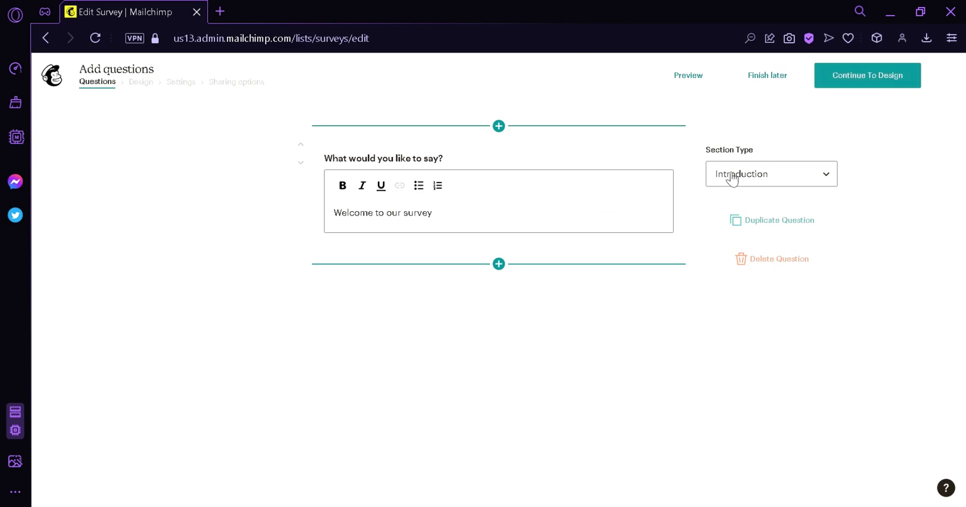
# Duplicate the welcome text section and delete the original one.
pyautogui.click(815, 179)
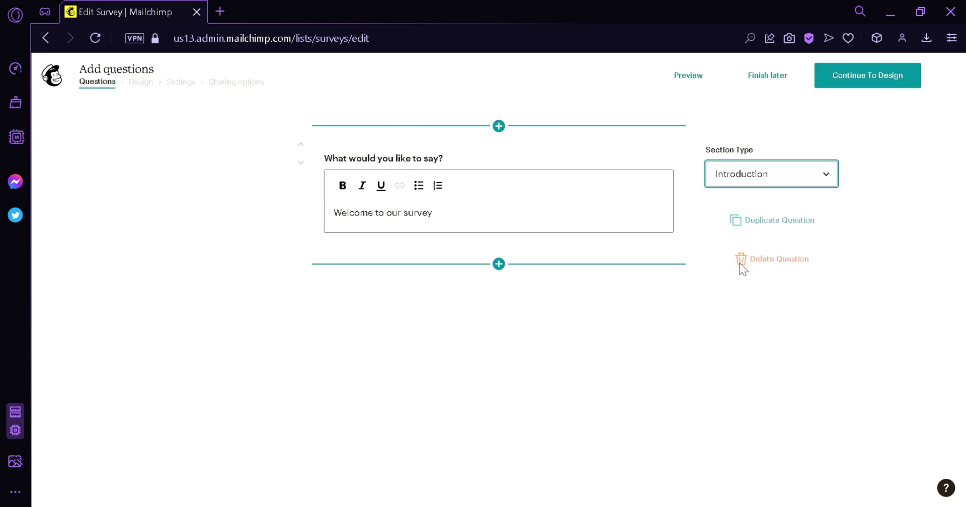
pyautogui.click(666, 168)
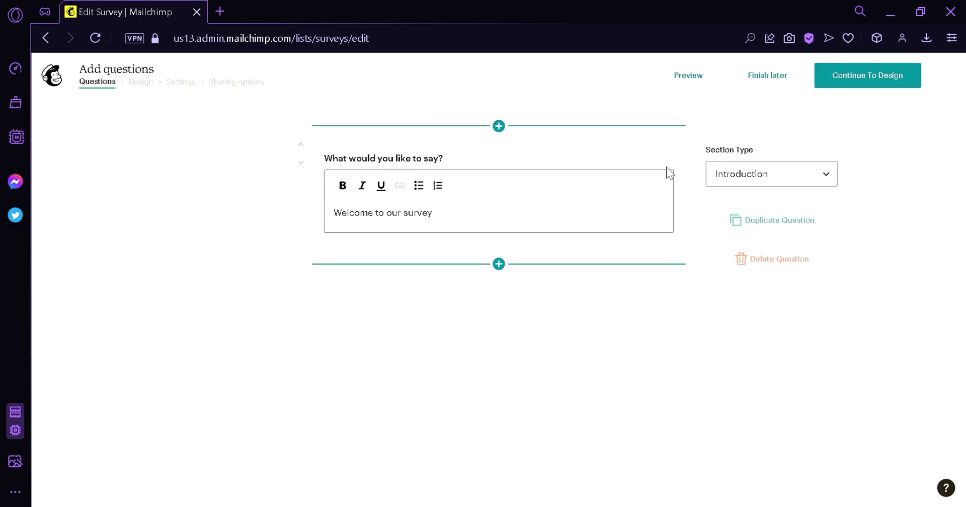
pyautogui.click(753, 226)
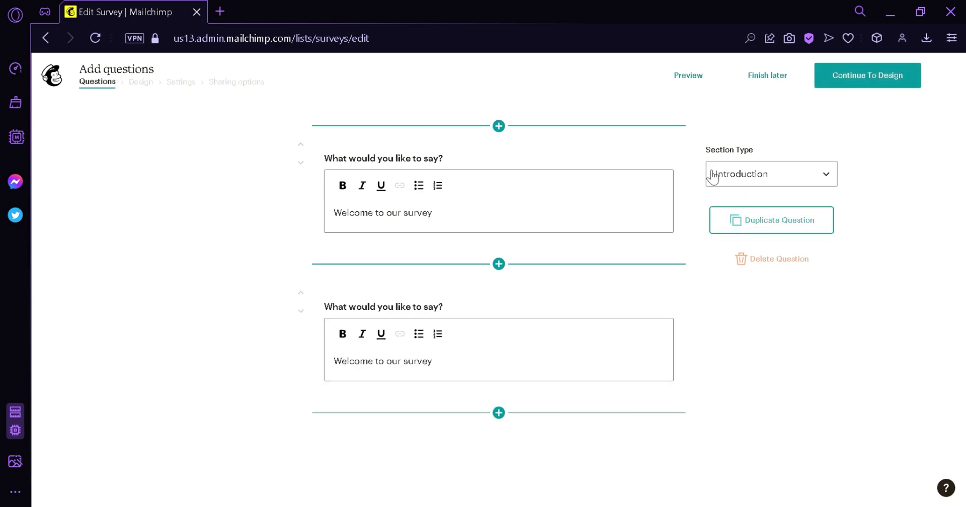
pyautogui.click(793, 259)
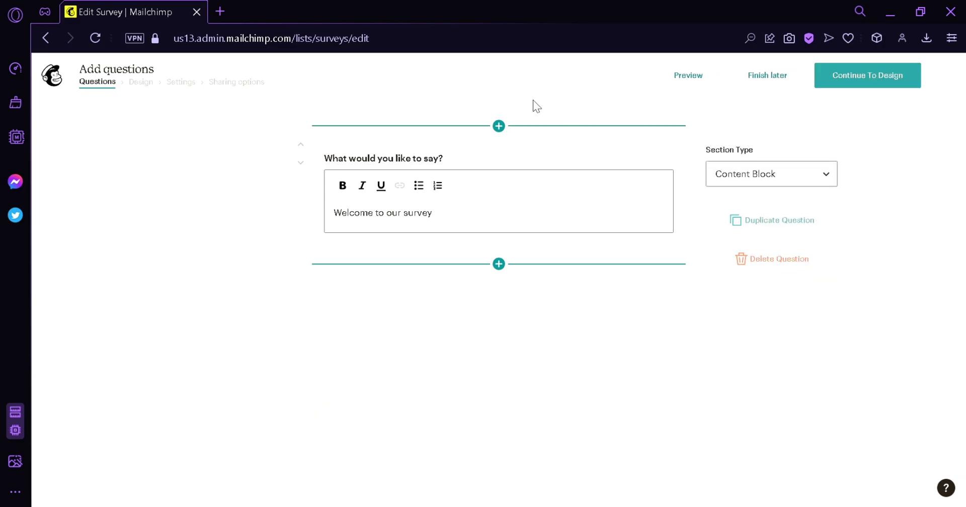
# Add a Radio Buttons question below the welcome text asking "What type of coffee do you like".
pyautogui.click(504, 266)
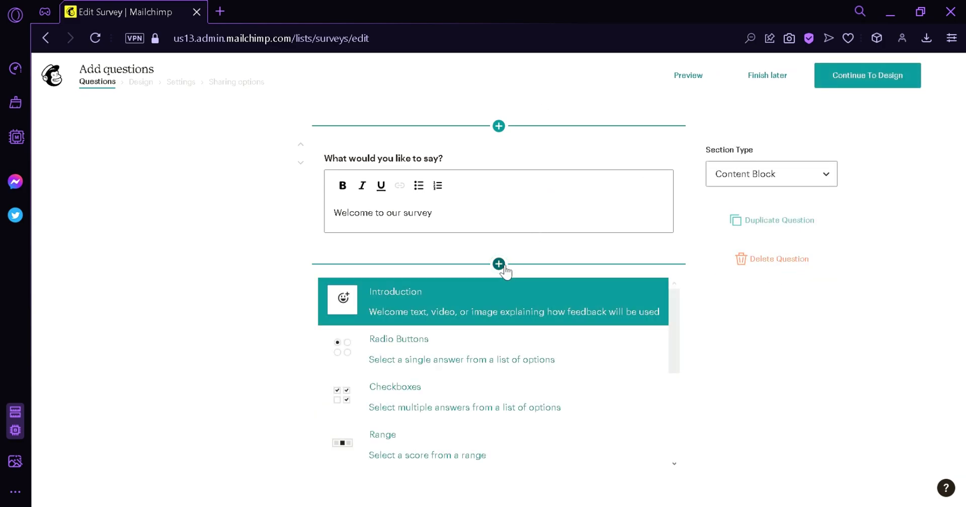
pyautogui.click(416, 371)
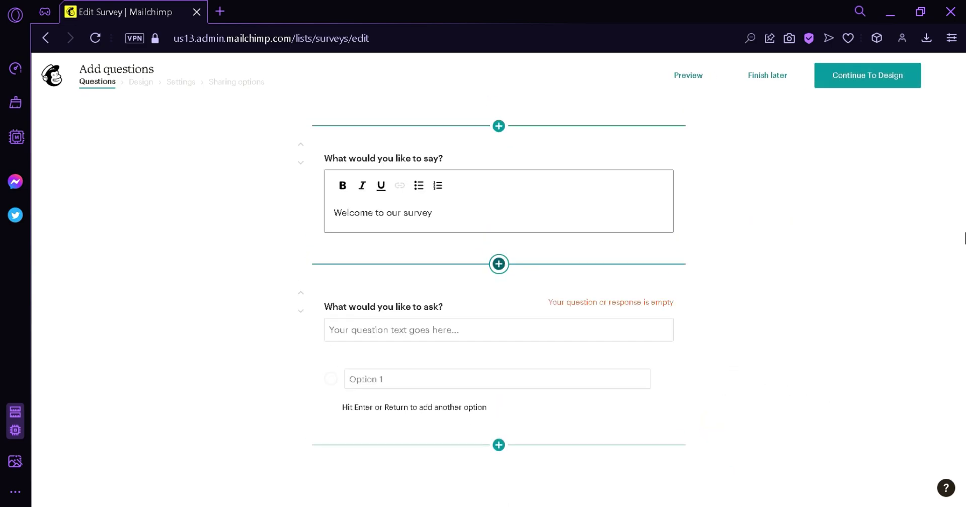
pyautogui.click(424, 339)
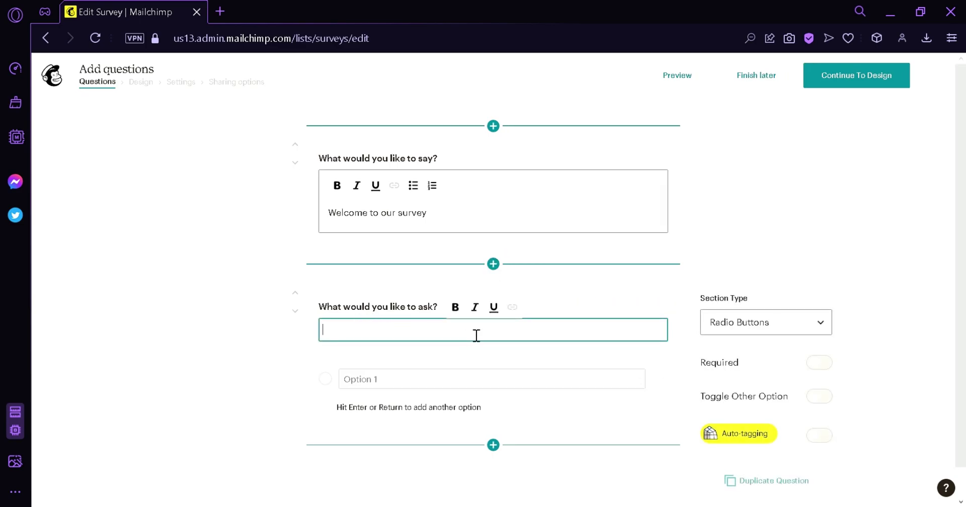
pyautogui.write('What')
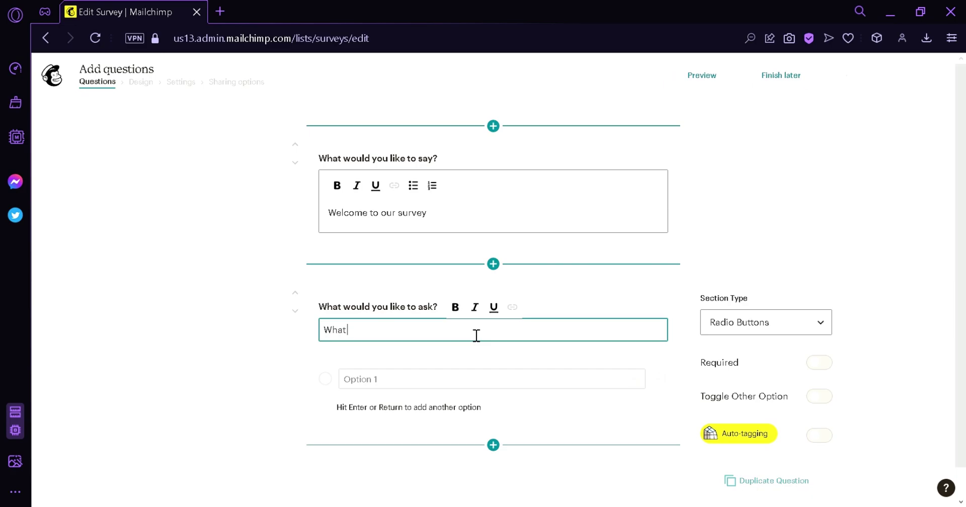
pyautogui.write(' type of coffee do you like')
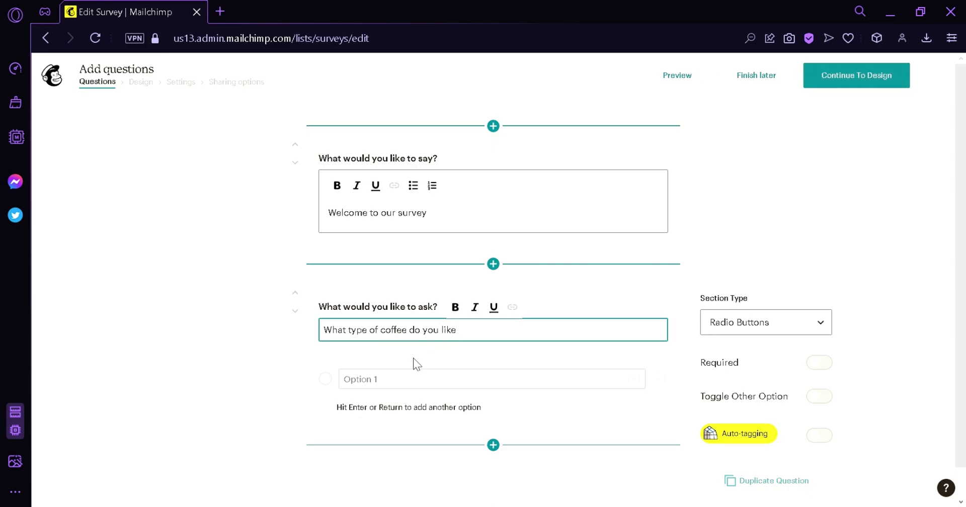
# Enter the answer options "Black", "With milk" and "espresso" for the coffee question, leaving a blank fourth option.
pyautogui.click(428, 385)
pyautogui.write('Black')
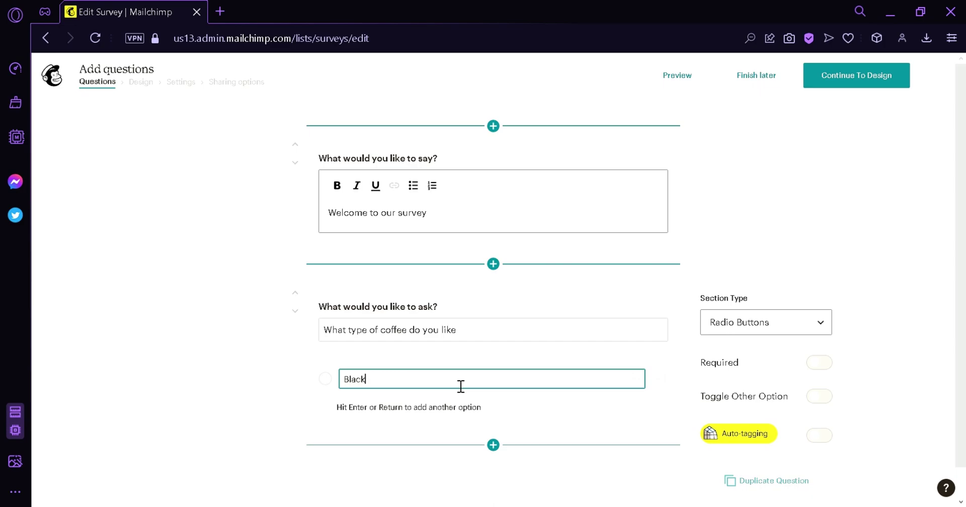
pyautogui.press('Return')
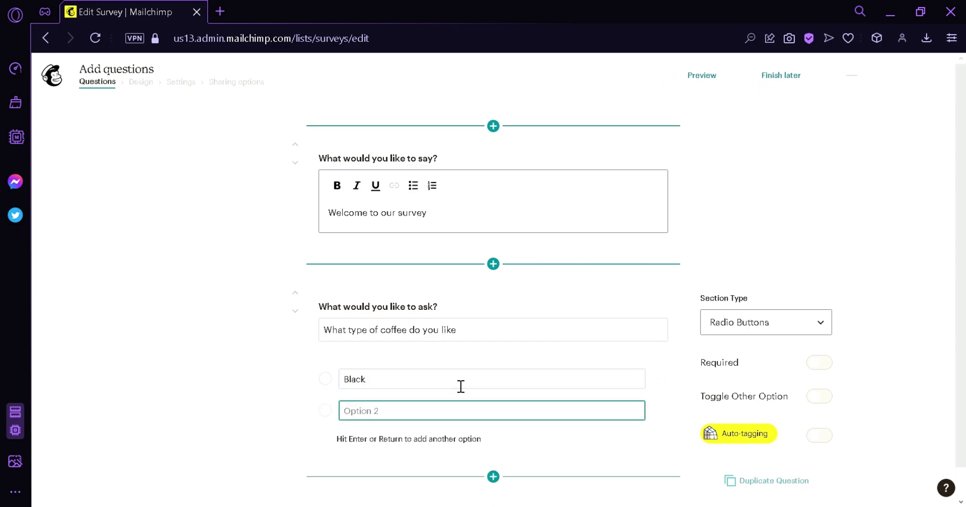
pyautogui.write('With milk')
pyautogui.press('Return')
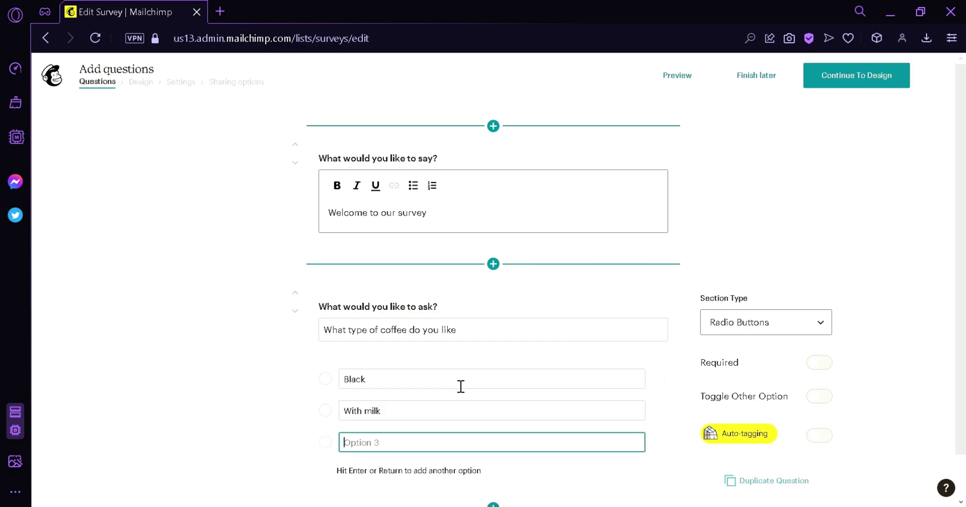
pyautogui.write('espresso')
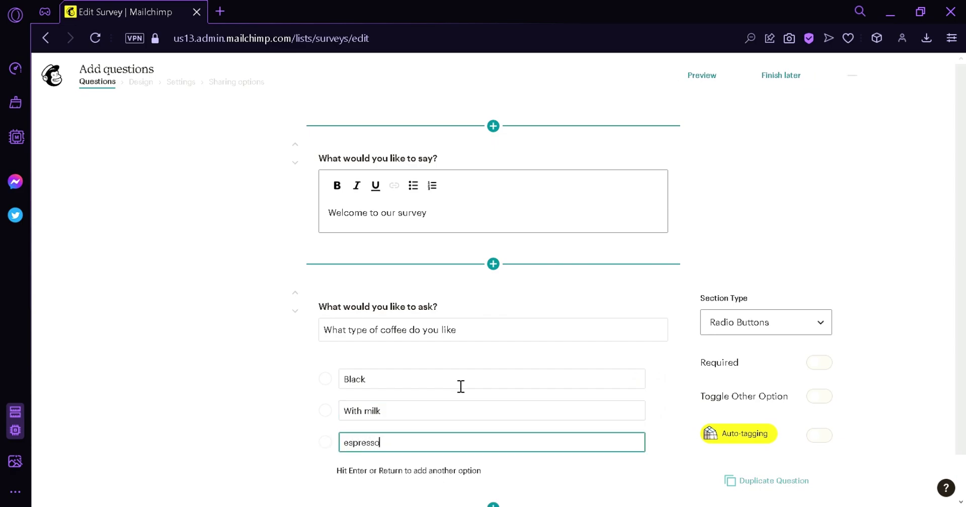
pyautogui.press('Return')
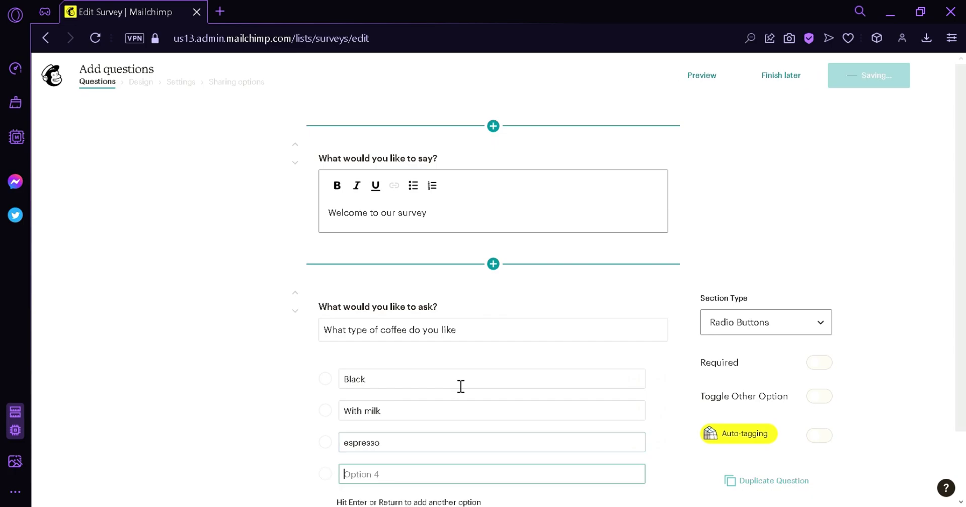
# Make the coffee type question required.
pyautogui.scroll(-2, 934, 317)
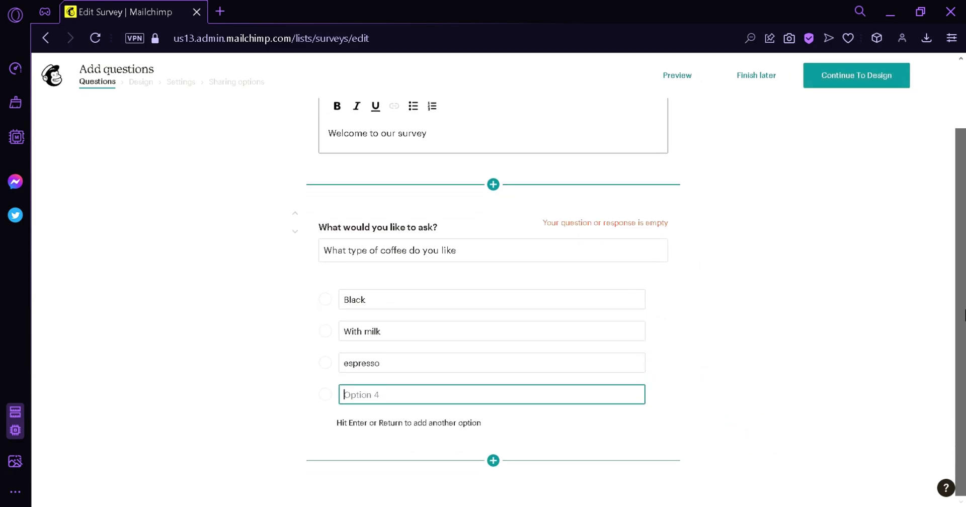
pyautogui.click(523, 257)
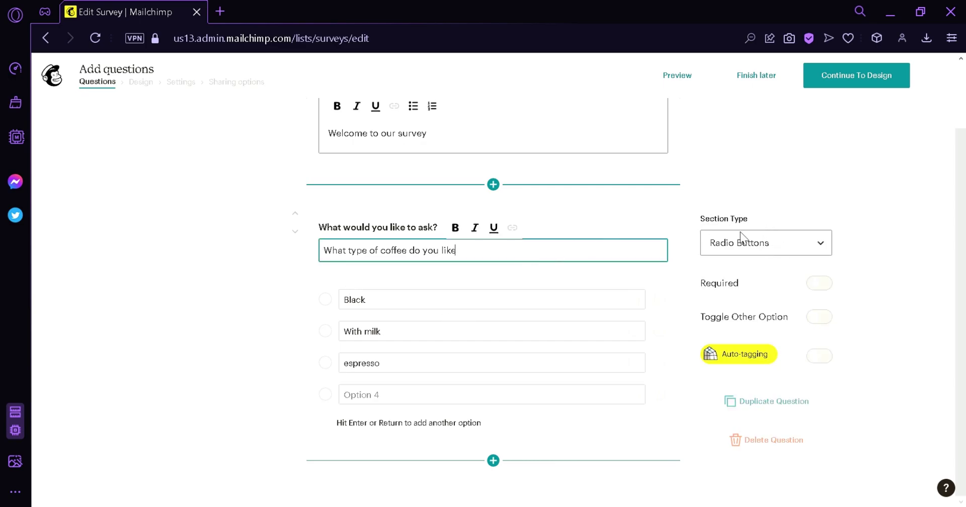
pyautogui.click(820, 283)
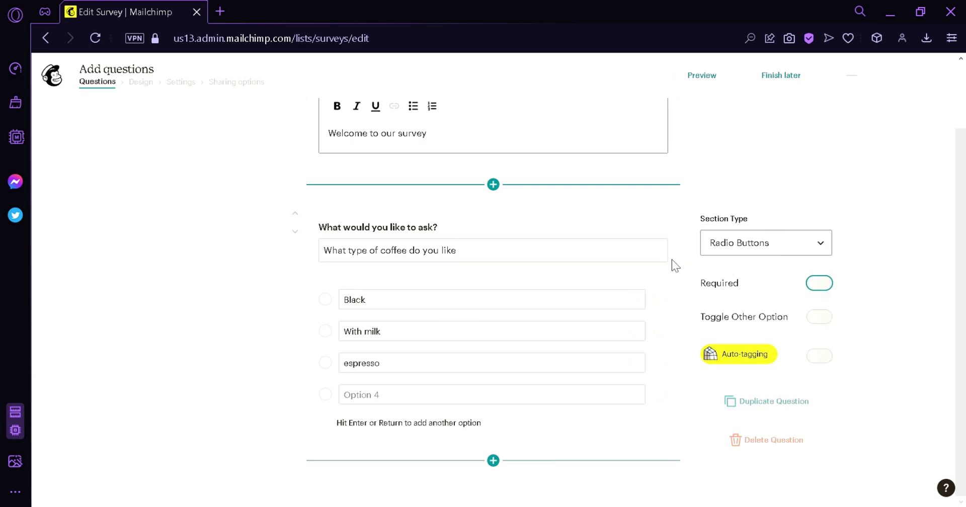
pyautogui.click(824, 284)
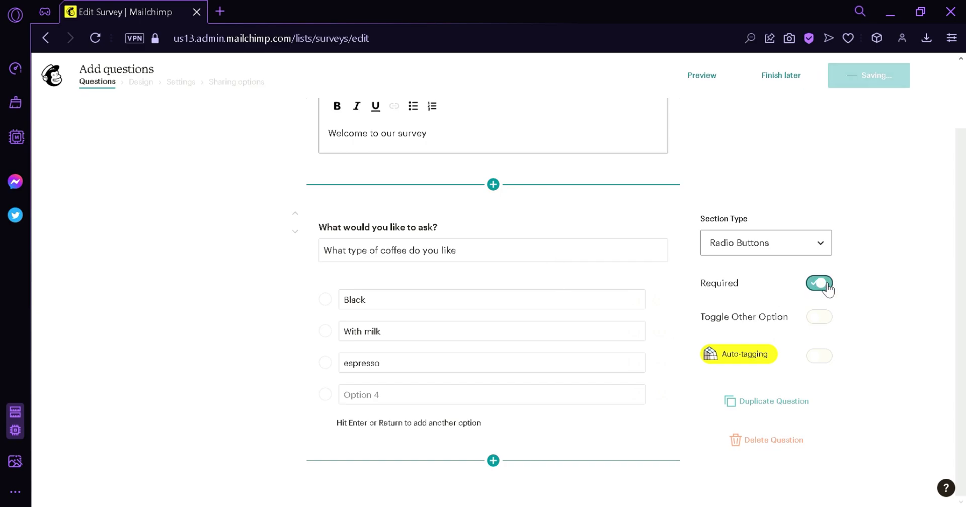
# Enable the "Other" answer option for the radio-button coffee question.
pyautogui.click(820, 317)
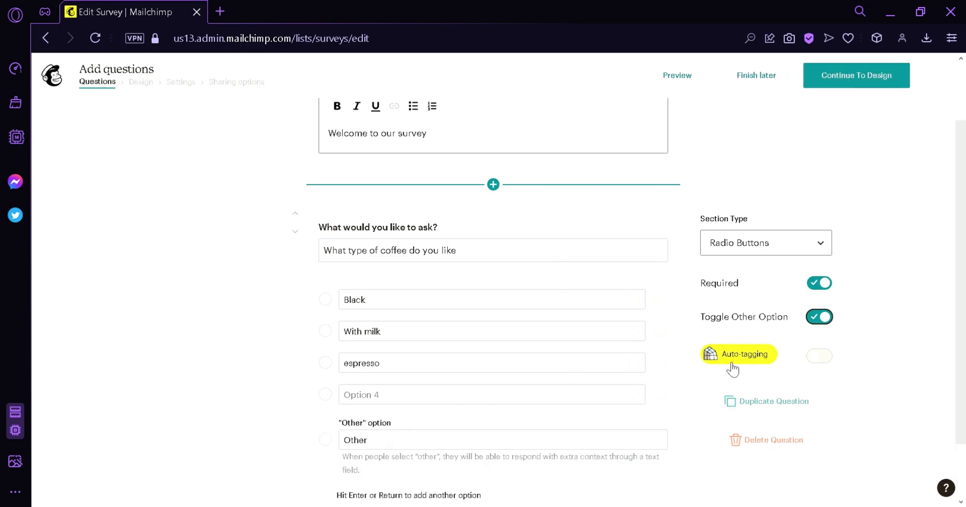
pyautogui.click(820, 318)
pyautogui.click(820, 318)
pyautogui.moveTo(705, 368)
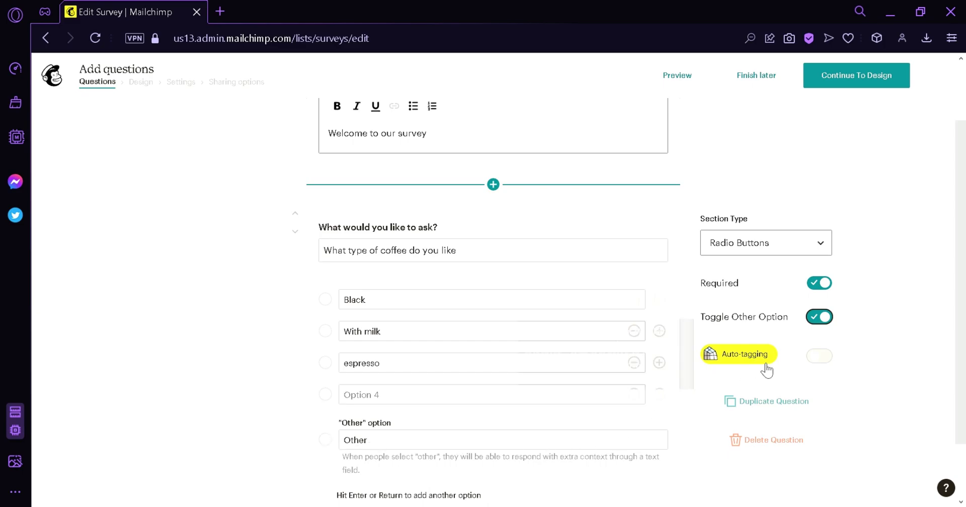
pyautogui.click(824, 356)
pyautogui.click(828, 357)
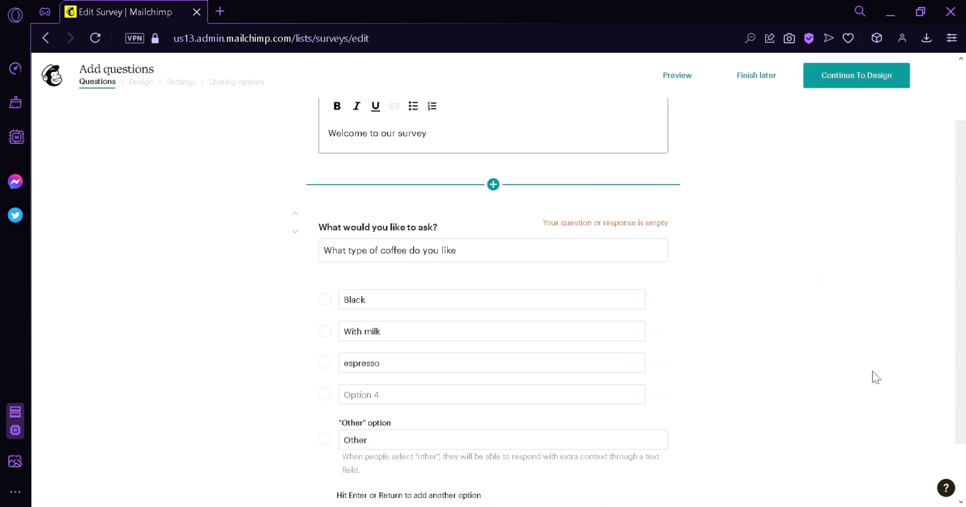
# Insert a blank answer option below "Black" in the radio-button question and remove it again.
pyautogui.scroll(-2, 584, 235)
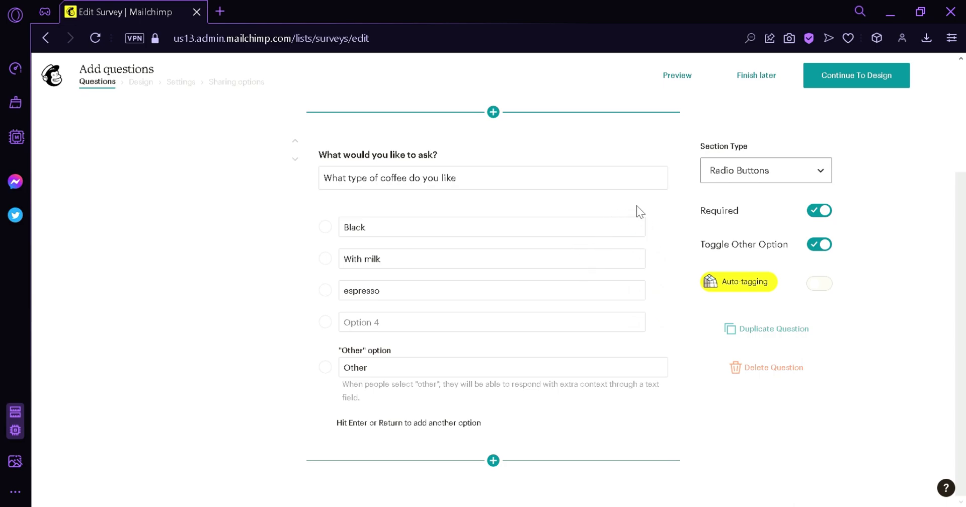
pyautogui.click(660, 228)
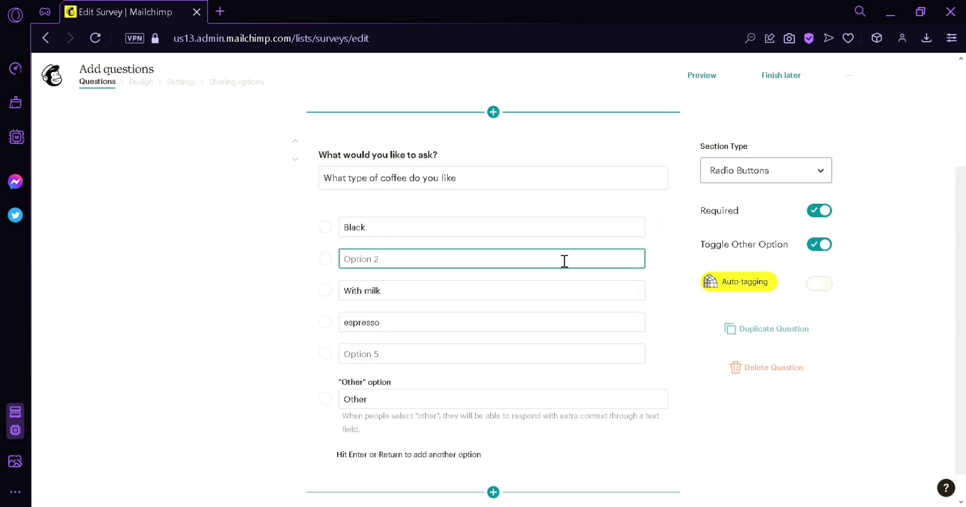
pyautogui.click(639, 265)
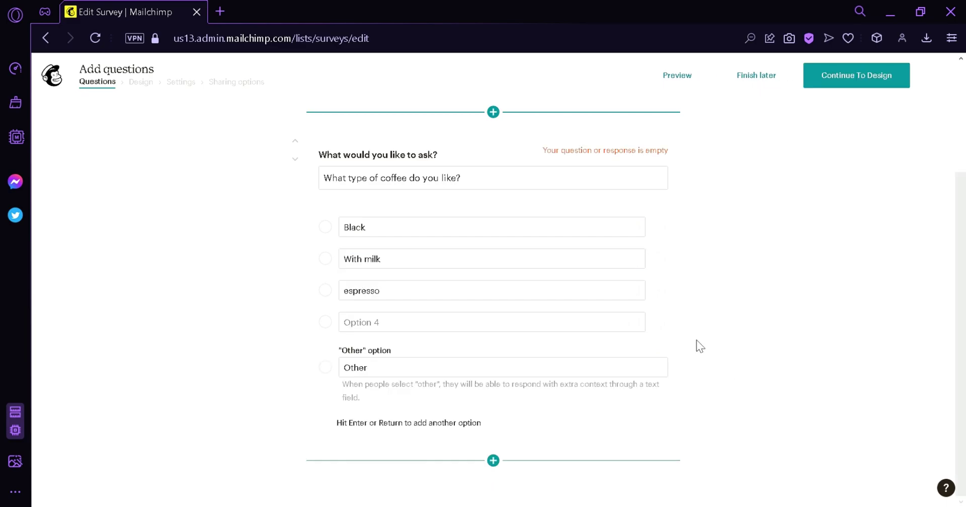
# Add a Checkboxes question below the radio-button question asking "What type of coffee do you like?".
pyautogui.click(493, 460)
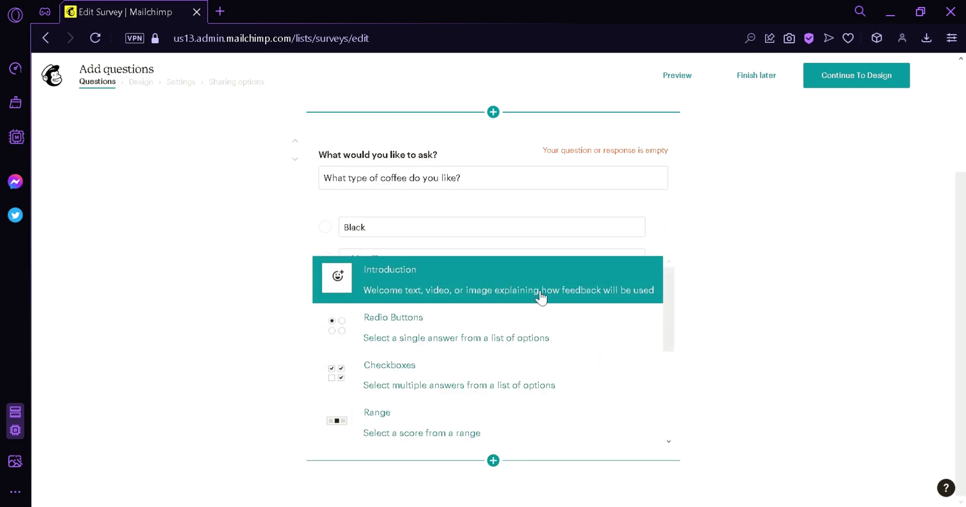
pyautogui.click(461, 376)
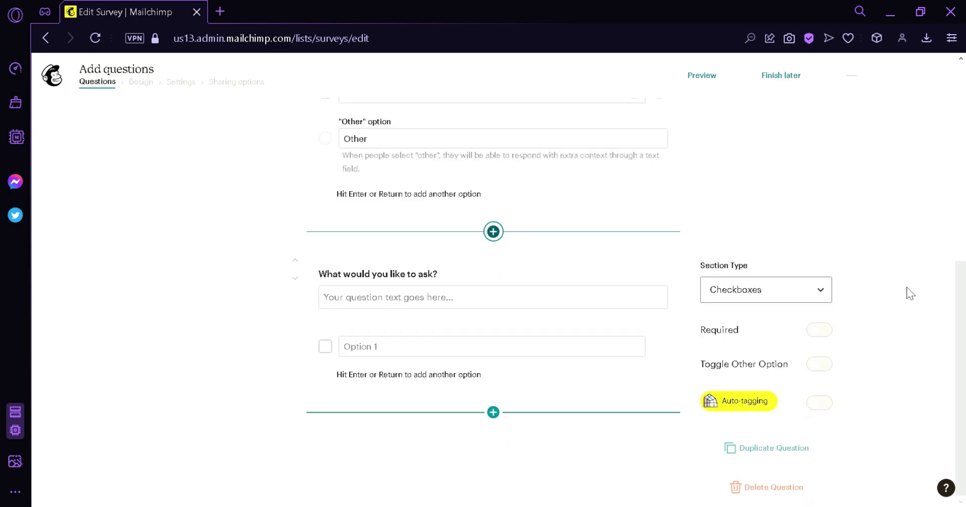
pyautogui.click(497, 306)
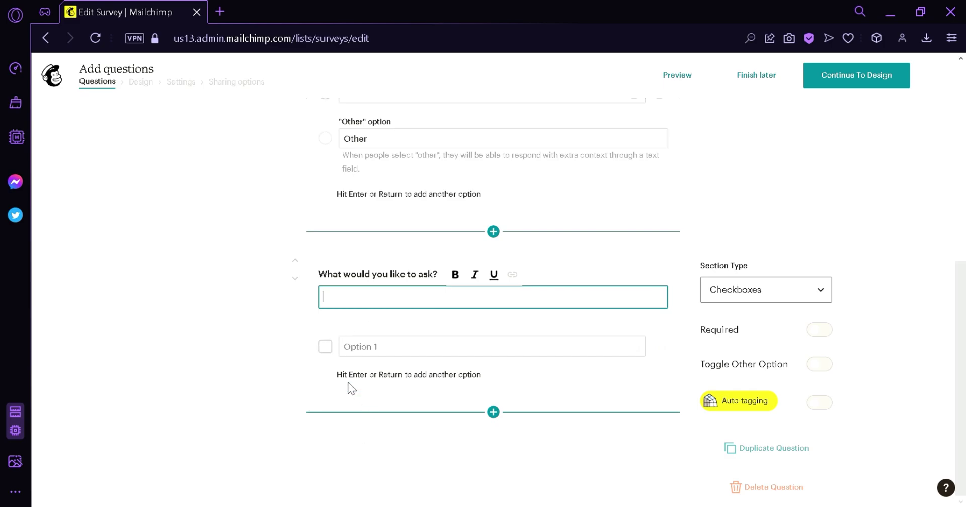
pyautogui.scroll(3, 348, 382)
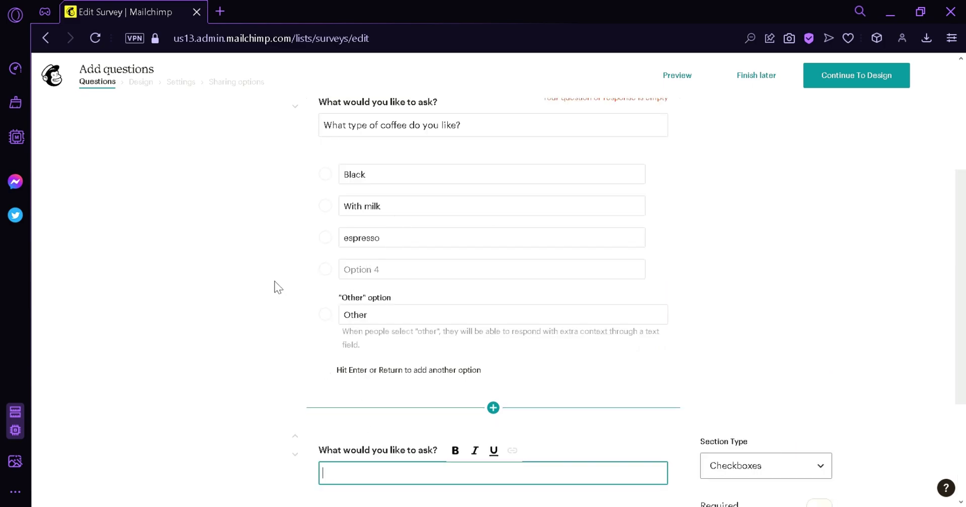
pyautogui.write('What type of')
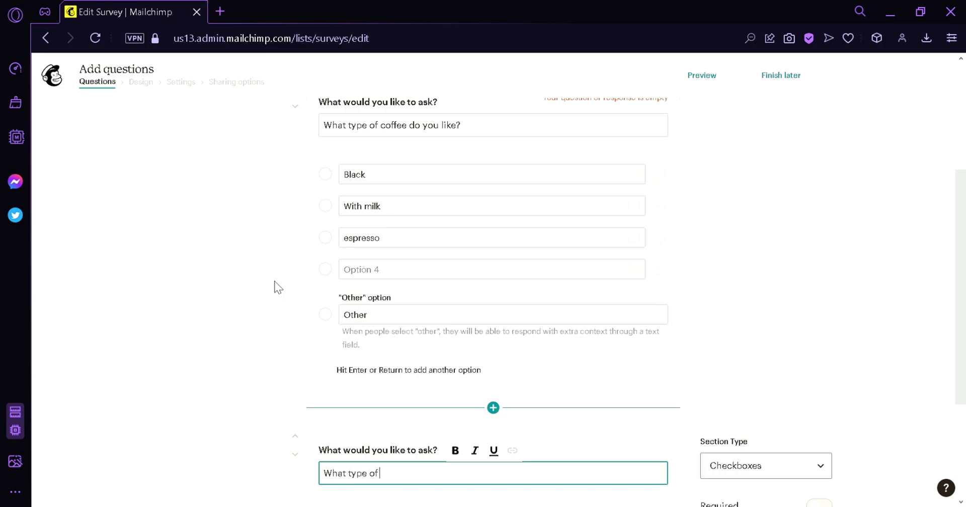
pyautogui.write(' coffee do you like?')
pyautogui.scroll(-3, 274, 283)
# Enter the answer options "Black", "Milk" and "espresso" for the checkbox question.
pyautogui.click(471, 356)
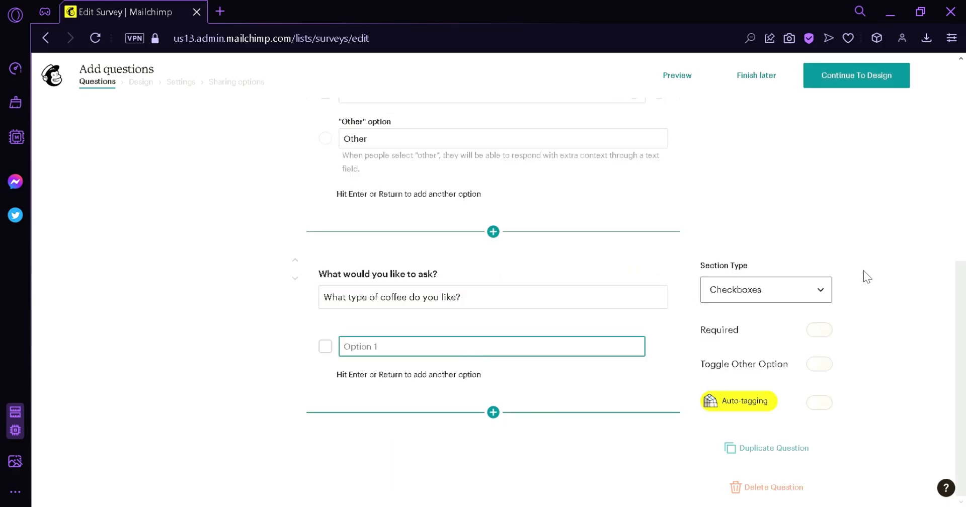
pyautogui.scroll(3, 865, 271)
pyautogui.scroll(-3, 864, 270)
pyautogui.write('Black')
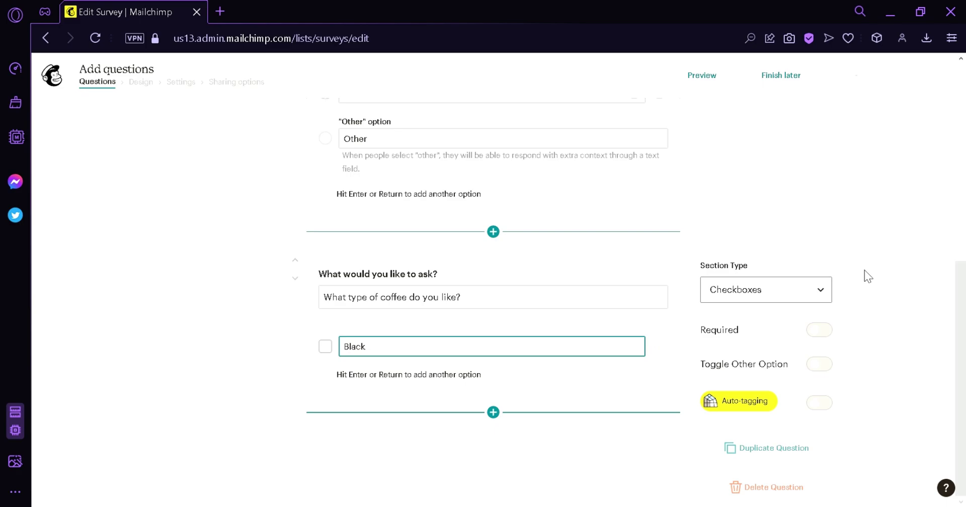
pyautogui.press('Return')
pyautogui.write('Milk')
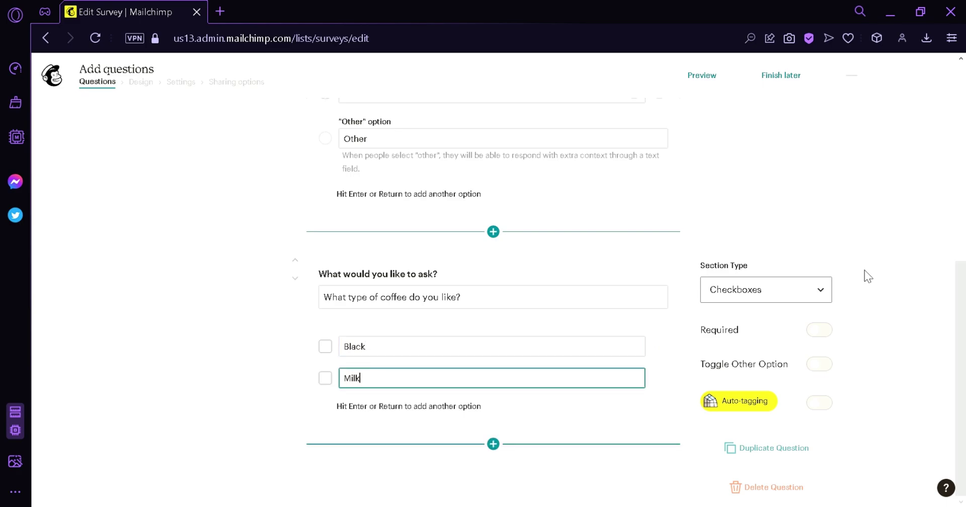
pyautogui.press('Return')
pyautogui.write('espresso')
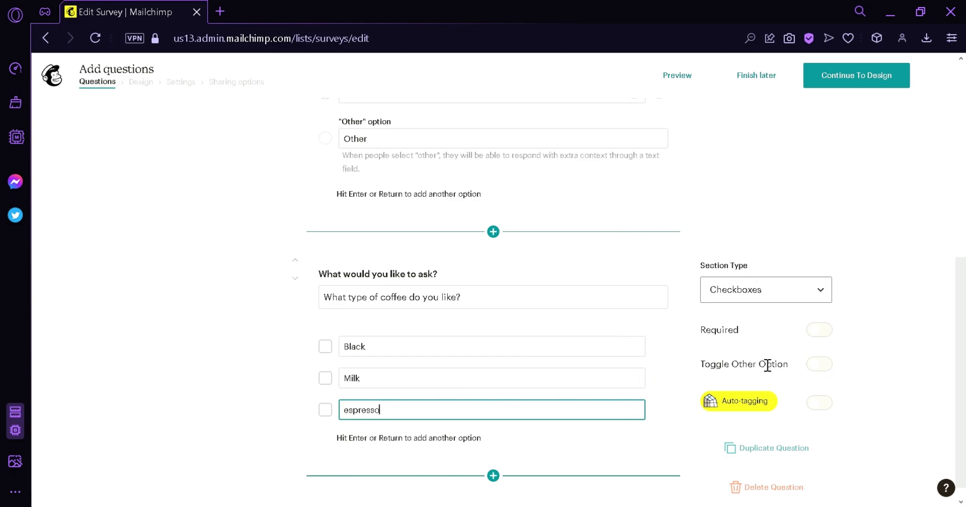
# Make the checkbox question required and enable its "Other" option.
pyautogui.click(823, 335)
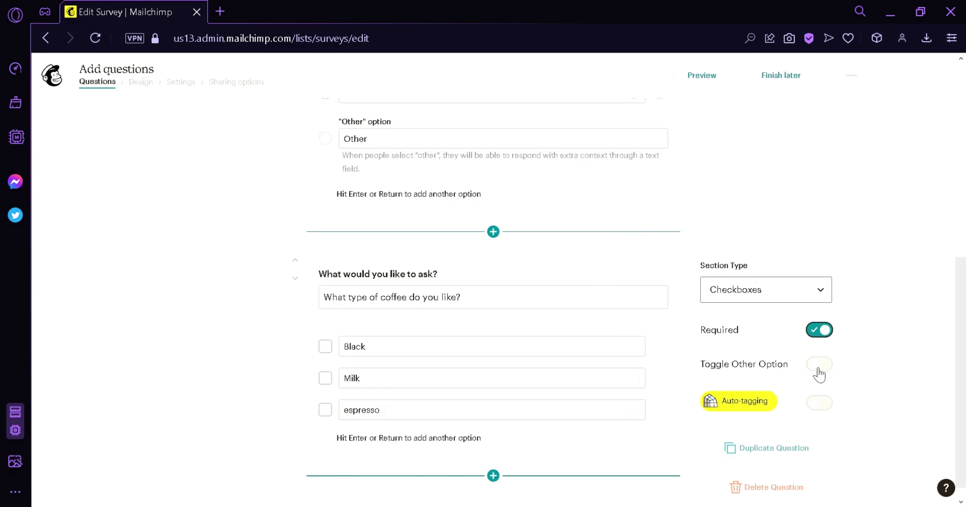
pyautogui.click(819, 368)
pyautogui.scroll(2, 815, 373)
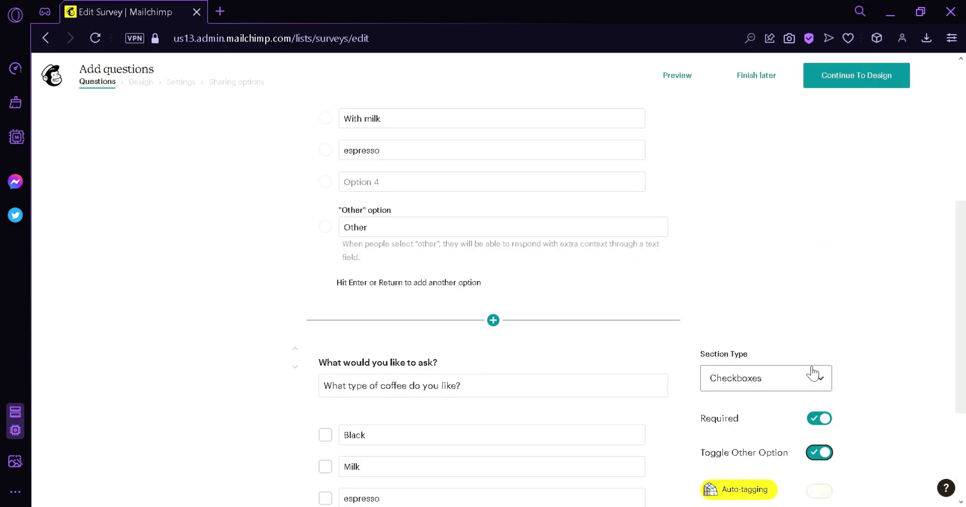
pyautogui.scroll(-4, 813, 373)
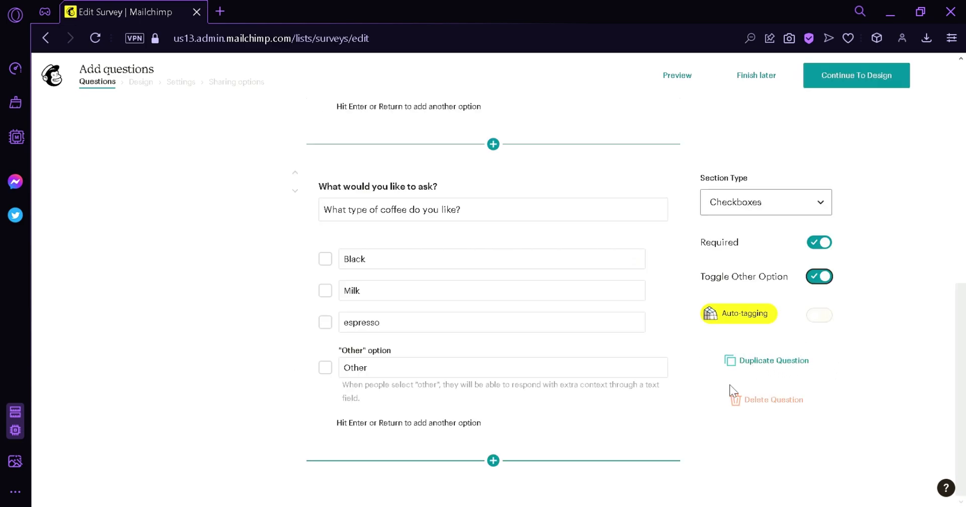
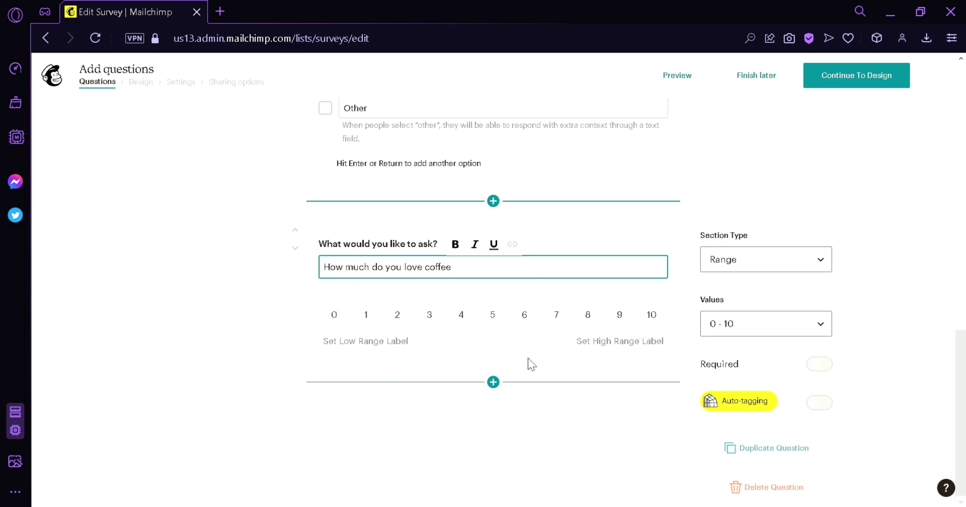
# Set the range question's values to the five-heart scale and its low range label to "Low".
pyautogui.click(782, 327)
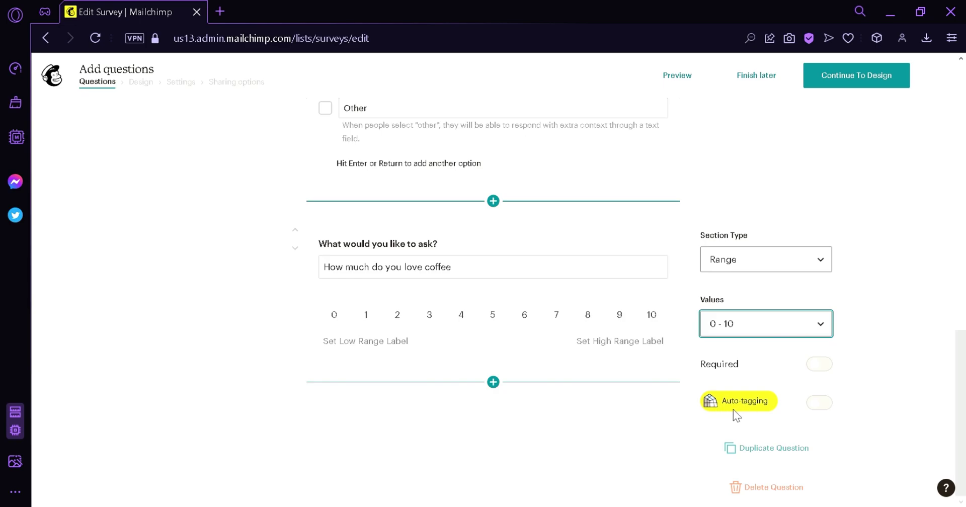
pyautogui.click(768, 435)
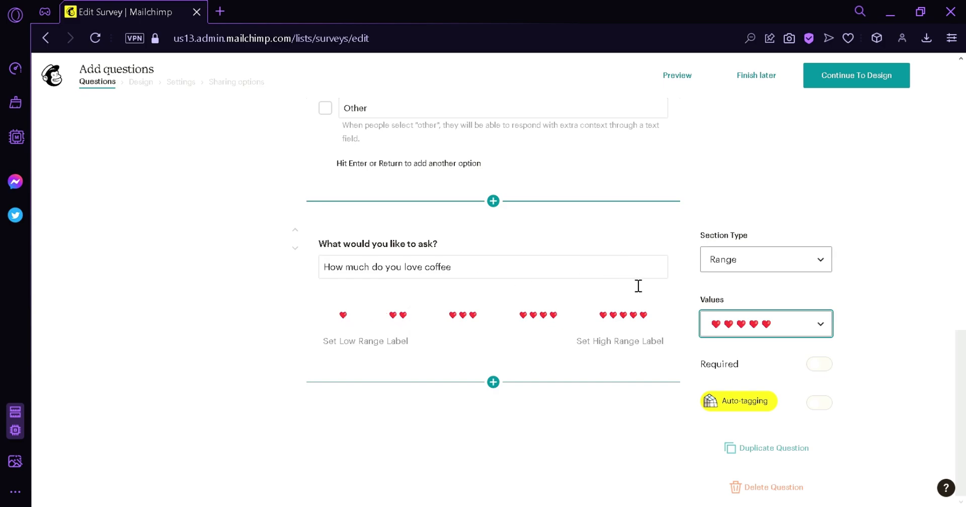
pyautogui.click(373, 342)
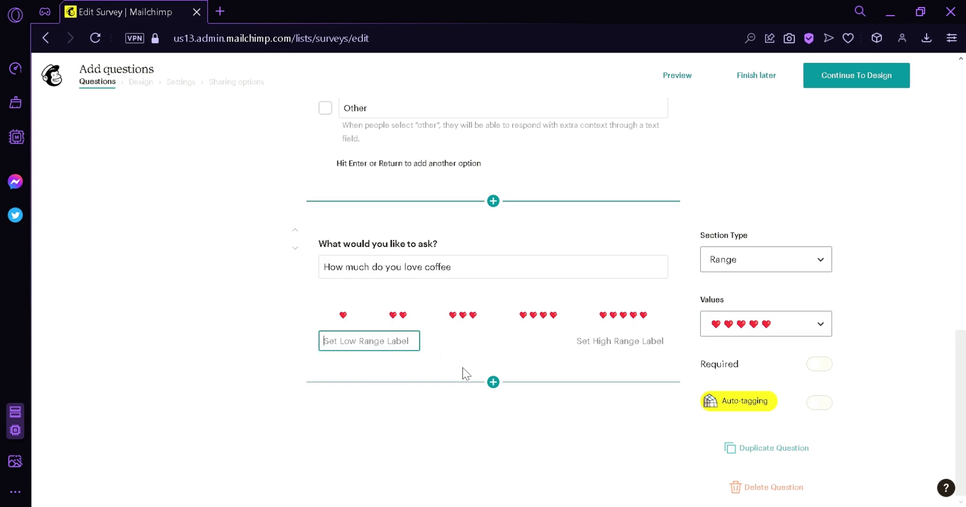
pyautogui.write('Low')
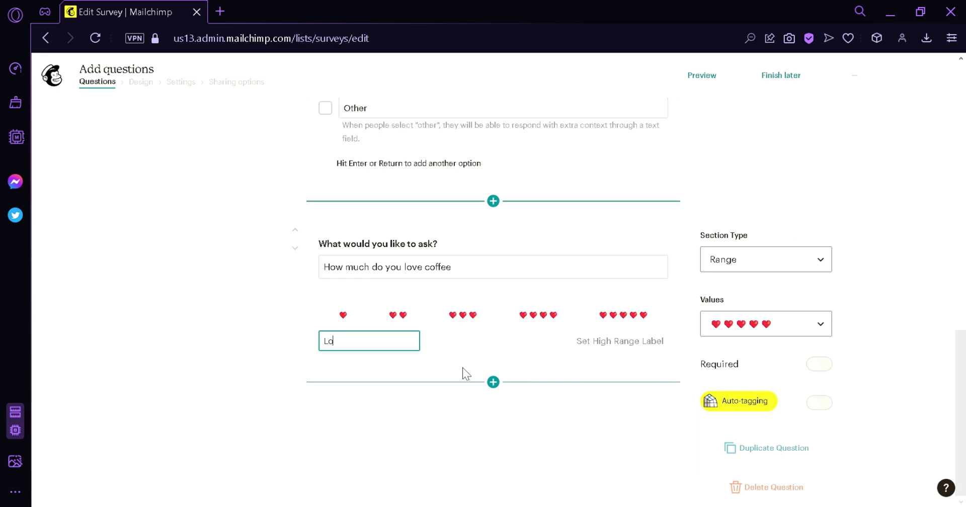
# Set the high range label of the "How much do you love coffee" question to "Super".
pyautogui.click(644, 341)
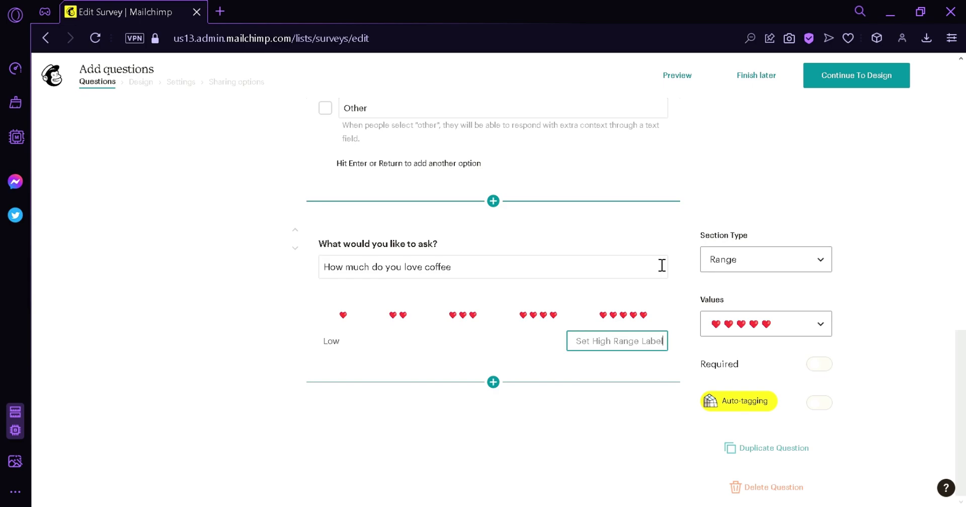
pyautogui.write('Stupid')
pyautogui.press('BackSpace')
pyautogui.press('BackSpace')
pyautogui.press('BackSpace')
pyautogui.press('BackSpace')
pyautogui.press('BackSpace')
pyautogui.press('BackSpace')
pyautogui.write('SU')
pyautogui.press('BackSpace')
pyautogui.write('uper')
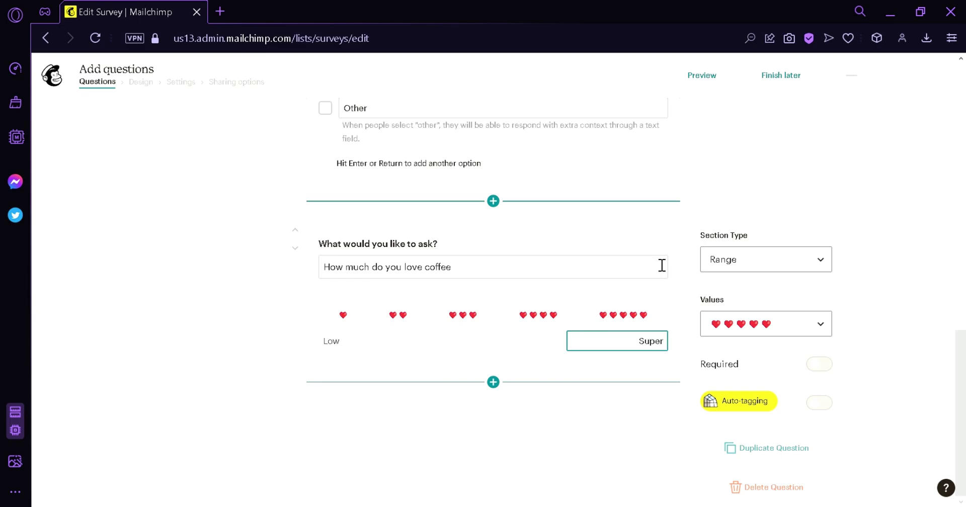
pyautogui.scroll(2, 863, 402)
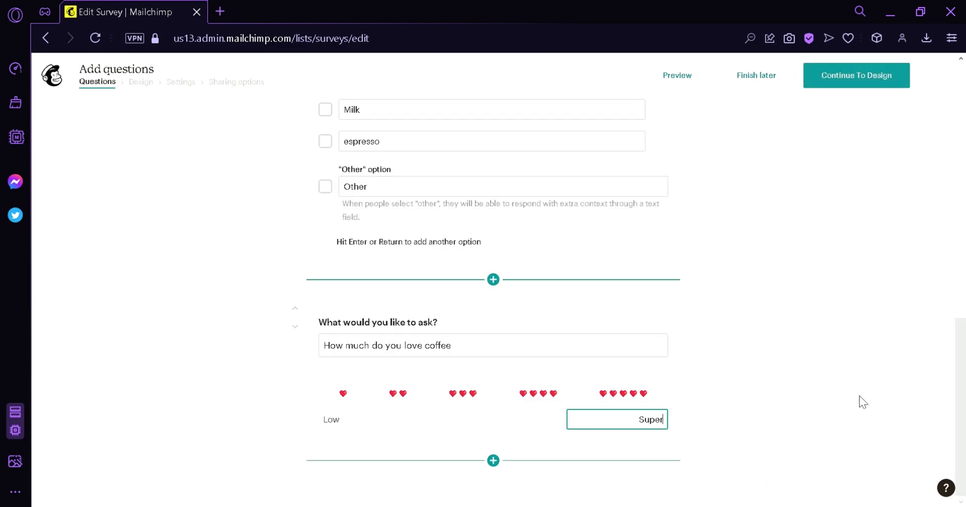
pyautogui.click(675, 354)
pyautogui.scroll(-2, 783, 383)
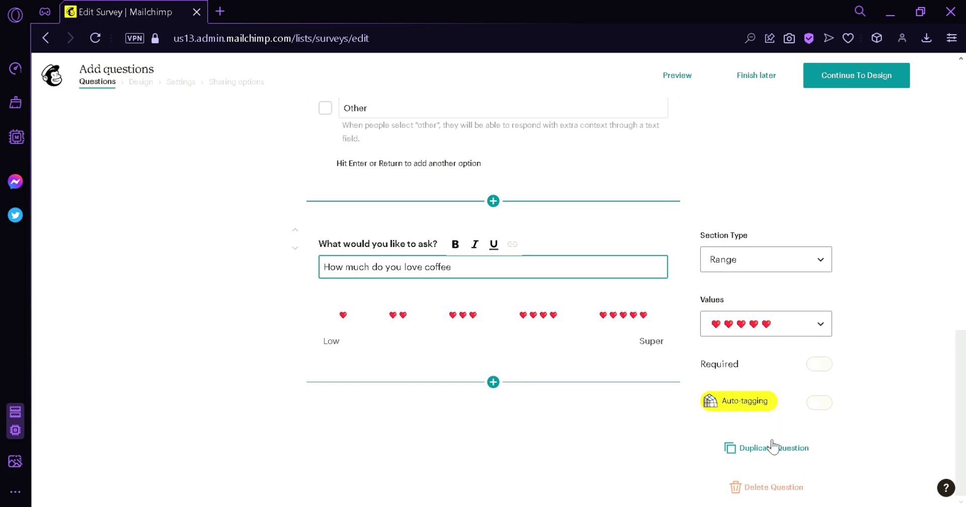
# Add an Open Text question below the range question asking "What type of coffee do you like?".
pyautogui.click(493, 383)
pyautogui.scroll(2, 666, 289)
pyautogui.moveTo(667, 289); pyautogui.dragTo(677, 373)
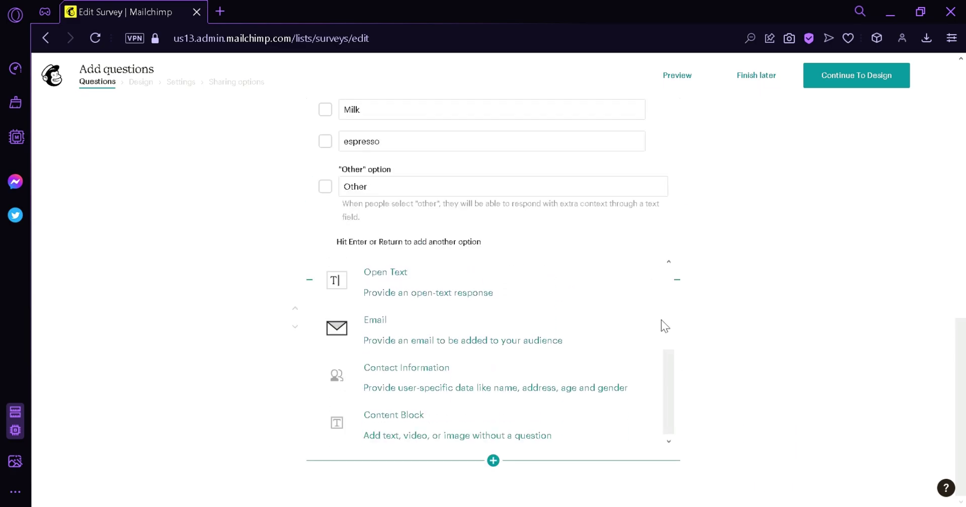
pyautogui.click(530, 285)
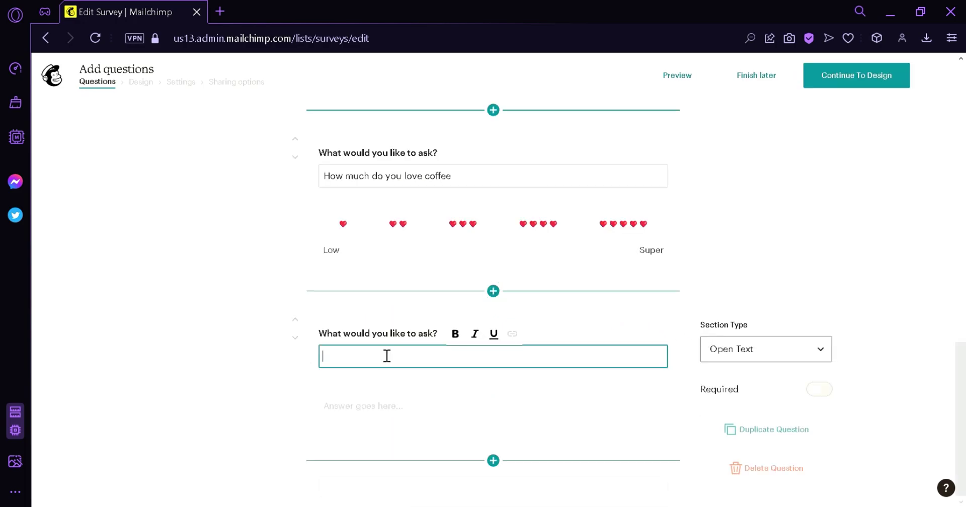
pyautogui.scroll(5, 482, 193)
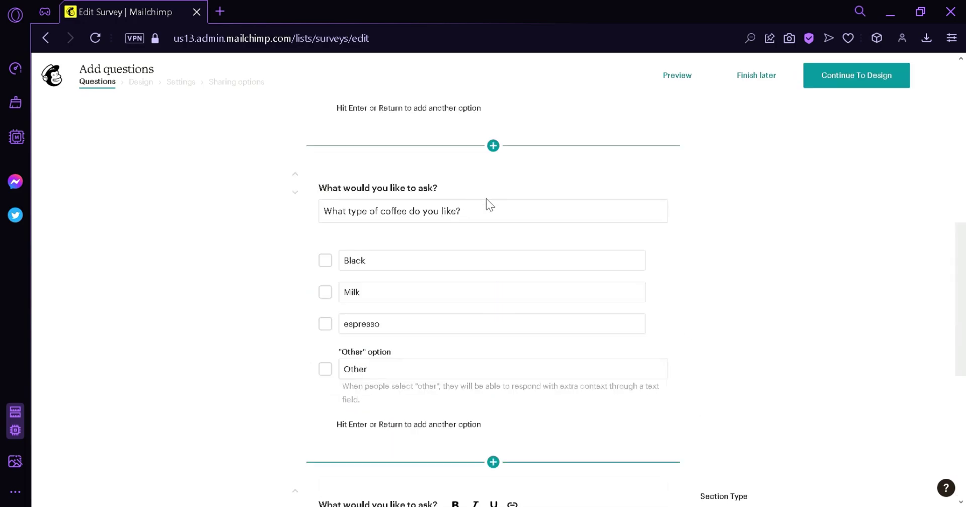
pyautogui.click(482, 193)
pyautogui.scroll(-7, 337, 225)
pyautogui.click(439, 358)
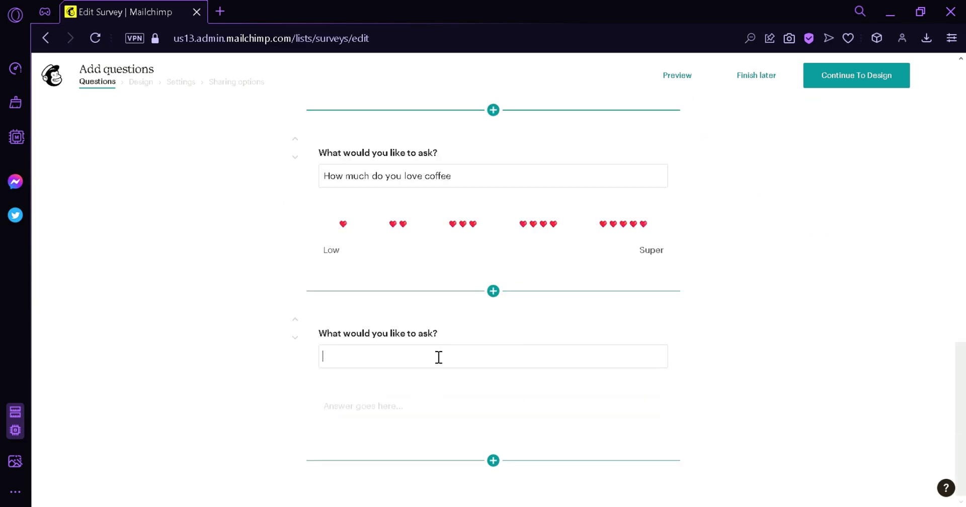
pyautogui.write('What type of coffee do you like?')
pyautogui.click(458, 402)
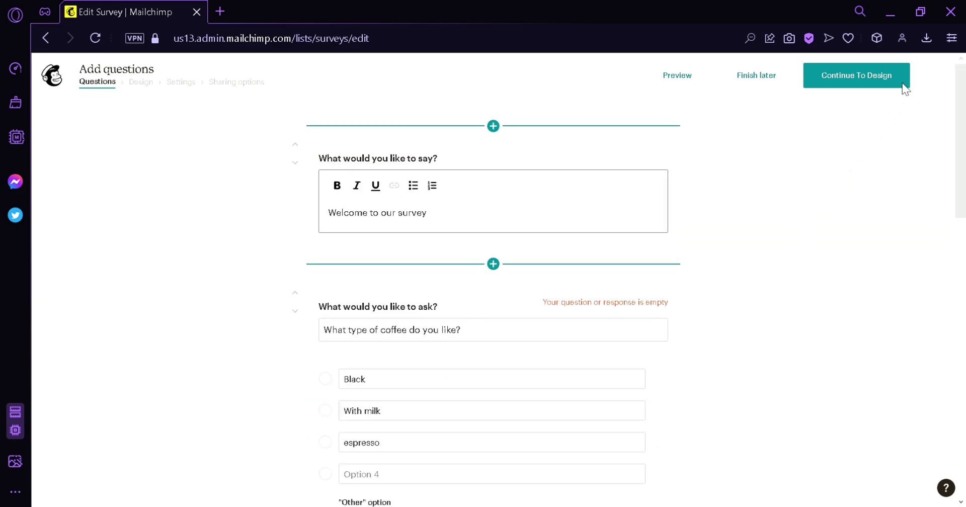
# Continue to the survey's Design stage and try out the first coffee question's radio answers, including "Other".
pyautogui.click(902, 87)
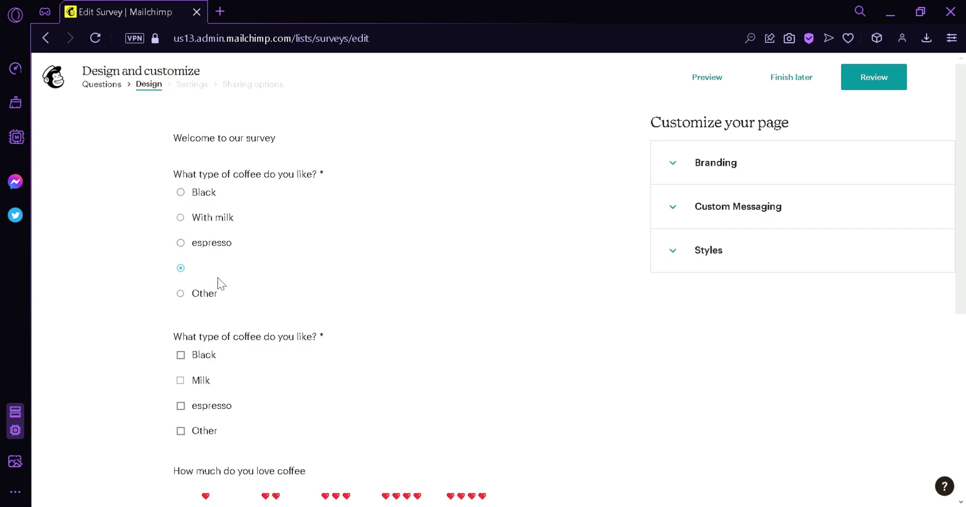
pyautogui.click(231, 202)
pyautogui.click(250, 244)
pyautogui.click(276, 294)
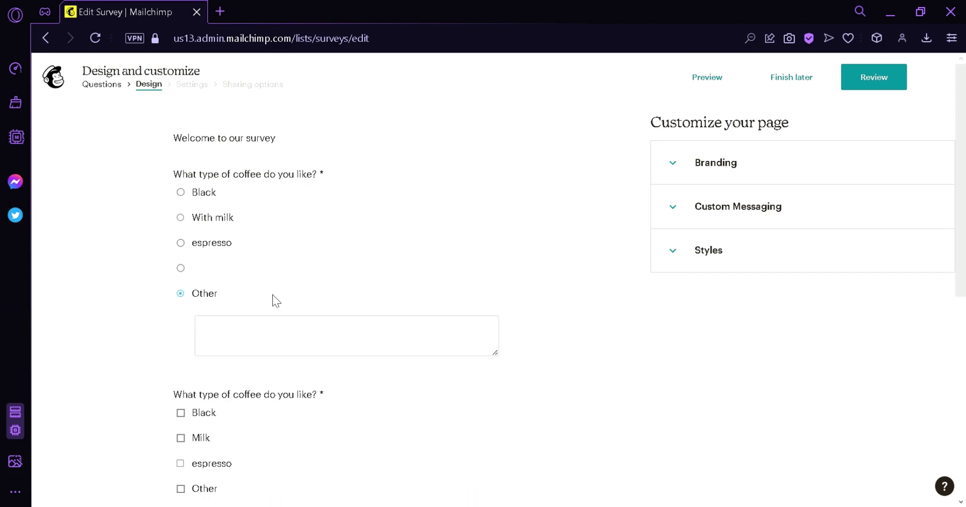
pyautogui.click(231, 194)
pyautogui.click(242, 216)
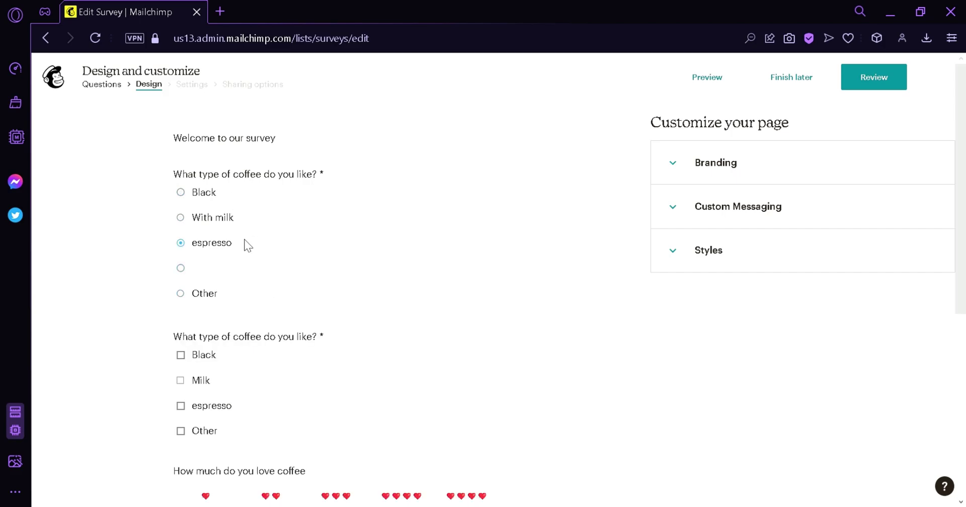
# Test each radio answer of the first coffee question in the survey preview and enter the "Other" answer's text box.
pyautogui.click(229, 190)
pyautogui.click(257, 217)
pyautogui.click(279, 241)
pyautogui.click(294, 268)
pyautogui.click(244, 300)
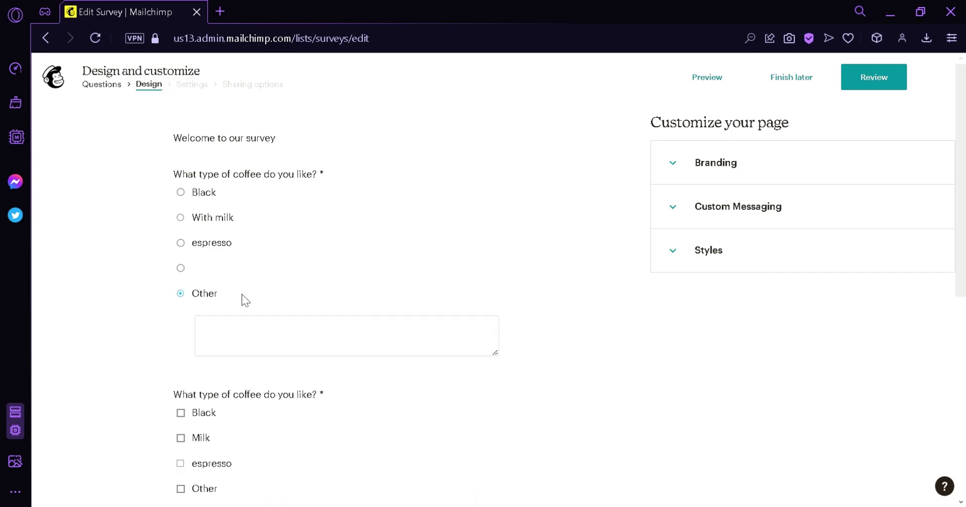
pyautogui.click(247, 330)
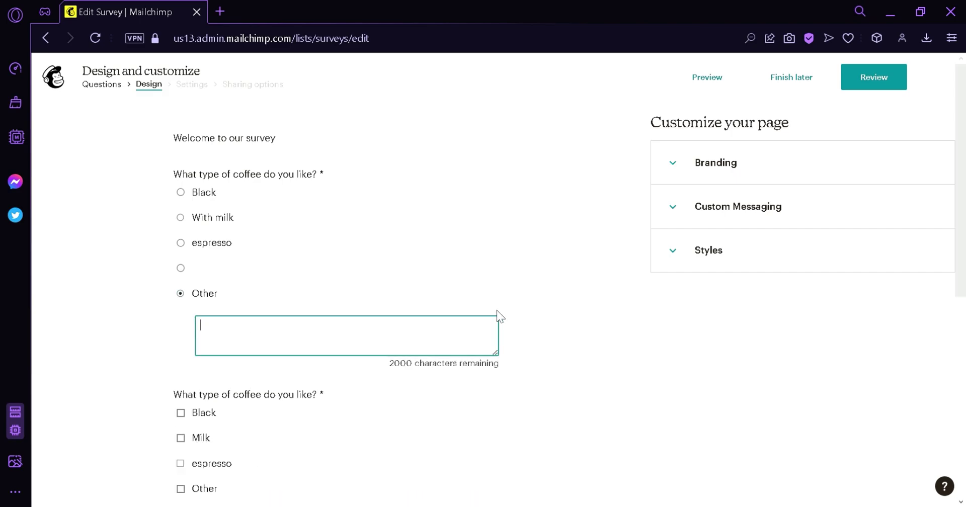
# Test the checkbox question by ticking Black, Milk, espresso and Other, try Other's text box, and untick Other.
pyautogui.scroll(-4, 183, 244)
pyautogui.click(181, 238)
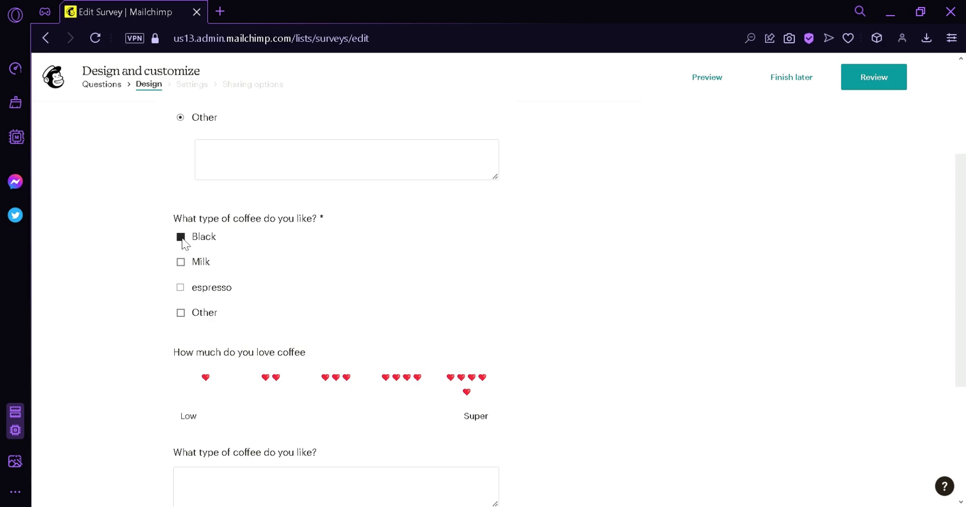
pyautogui.click(180, 262)
pyautogui.click(181, 287)
pyautogui.click(181, 314)
pyautogui.click(246, 366)
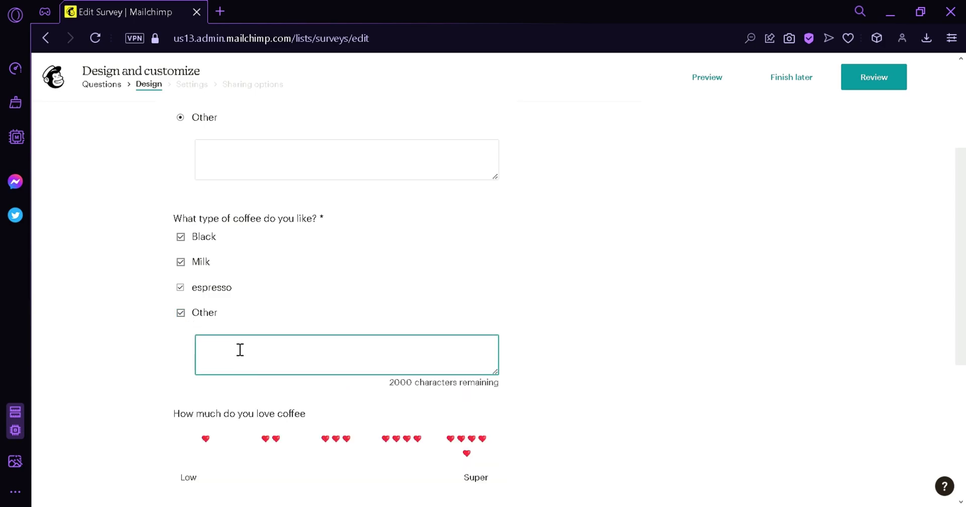
pyautogui.click(181, 313)
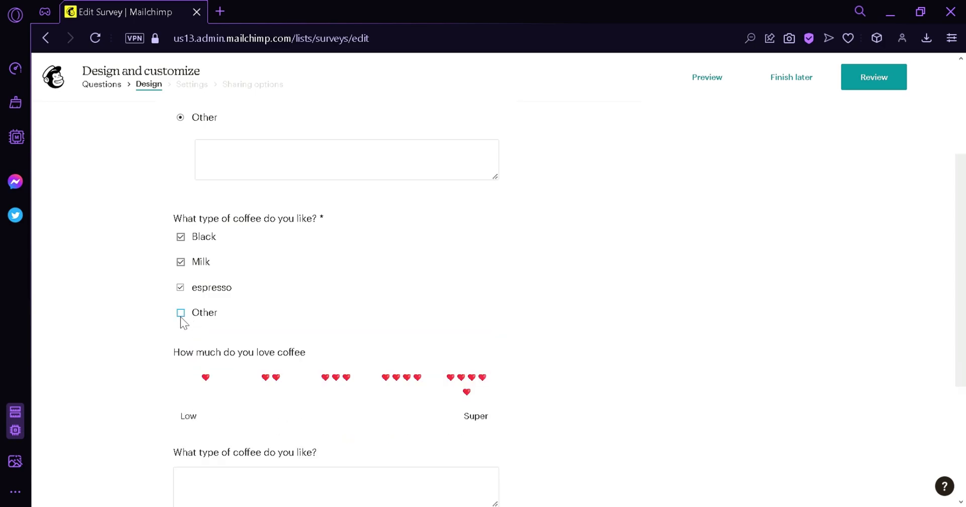
# Test the range question by choosing three hearts and answer the open-text coffee question with "coffee answers".
pyautogui.scroll(-3, 220, 223)
pyautogui.click(217, 211)
pyautogui.click(469, 211)
pyautogui.click(408, 209)
pyautogui.click(346, 215)
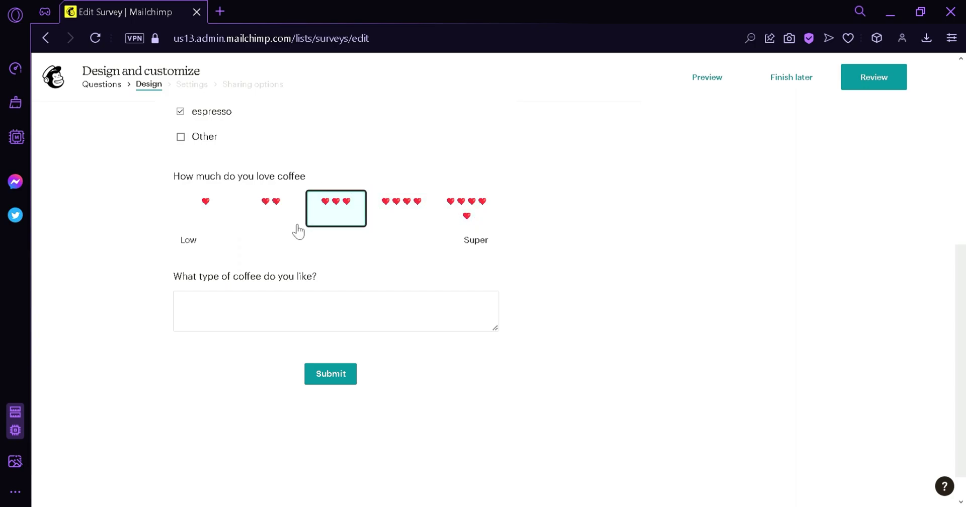
pyautogui.click(308, 318)
pyautogui.write('coffee answers')
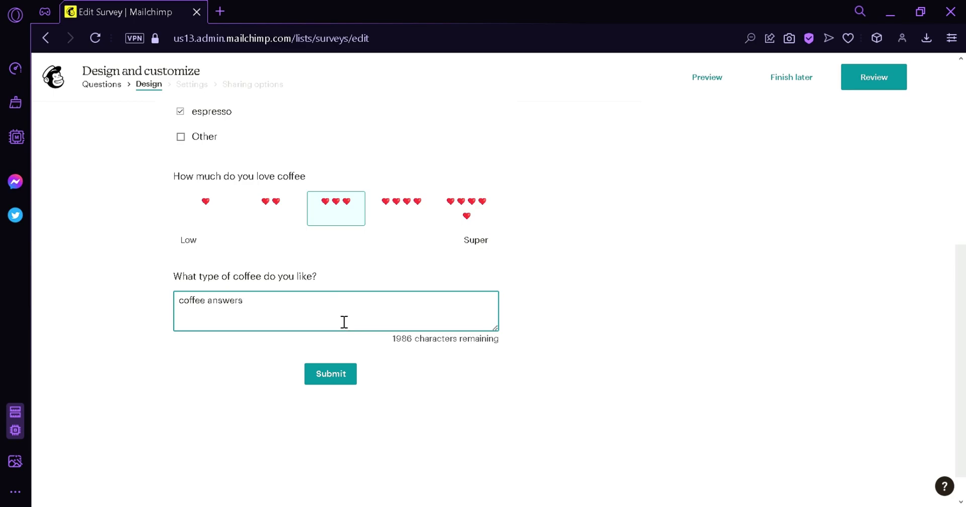
# Add the Coffee.png logo from the content studio as the survey's branding image and reopen the branding settings.
pyautogui.scroll(7, 545, 289)
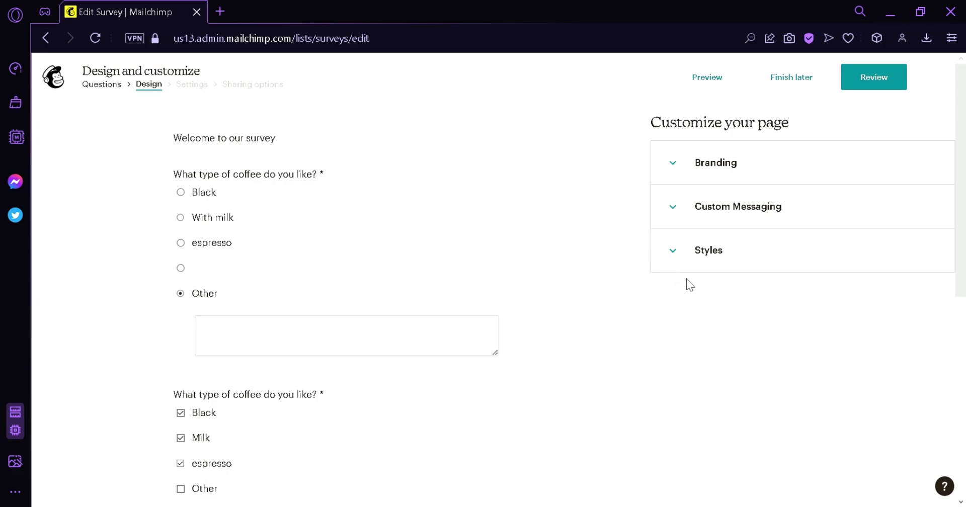
pyautogui.click(688, 164)
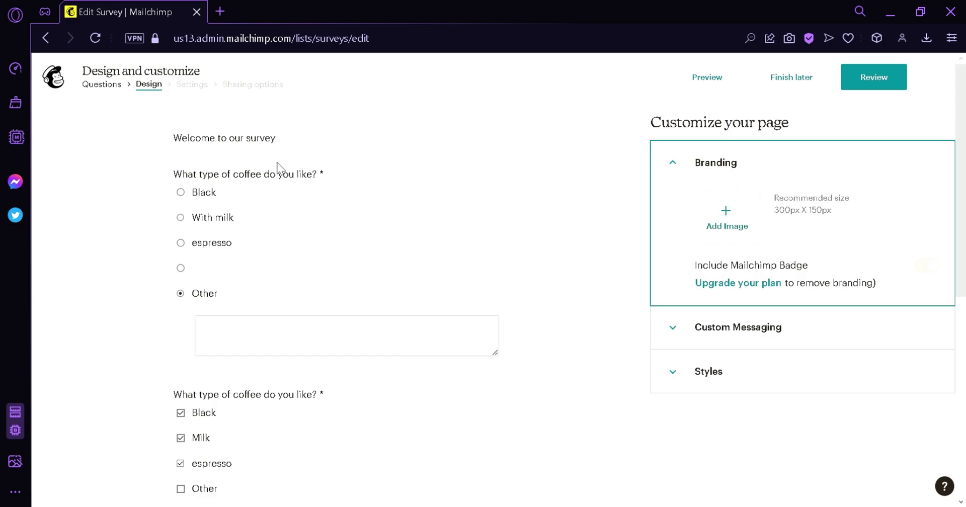
pyautogui.click(742, 227)
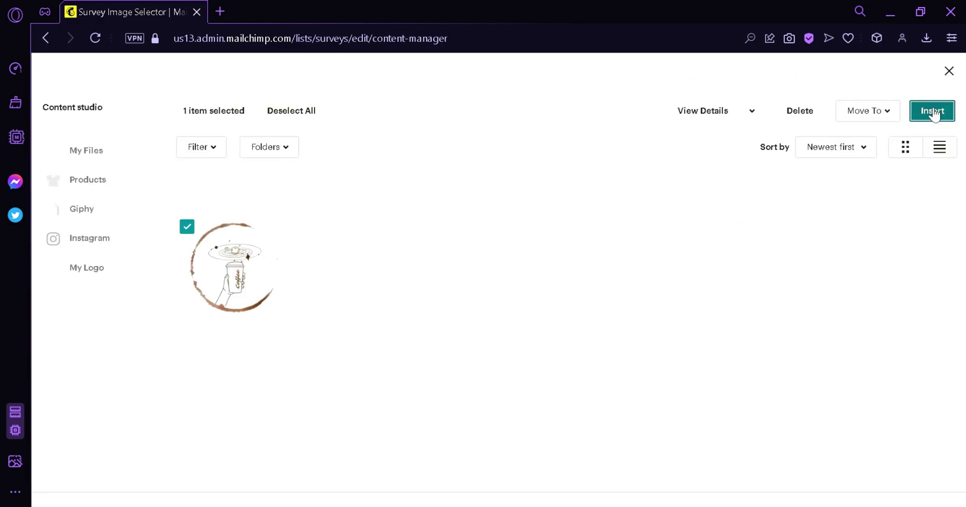
pyautogui.click(930, 110)
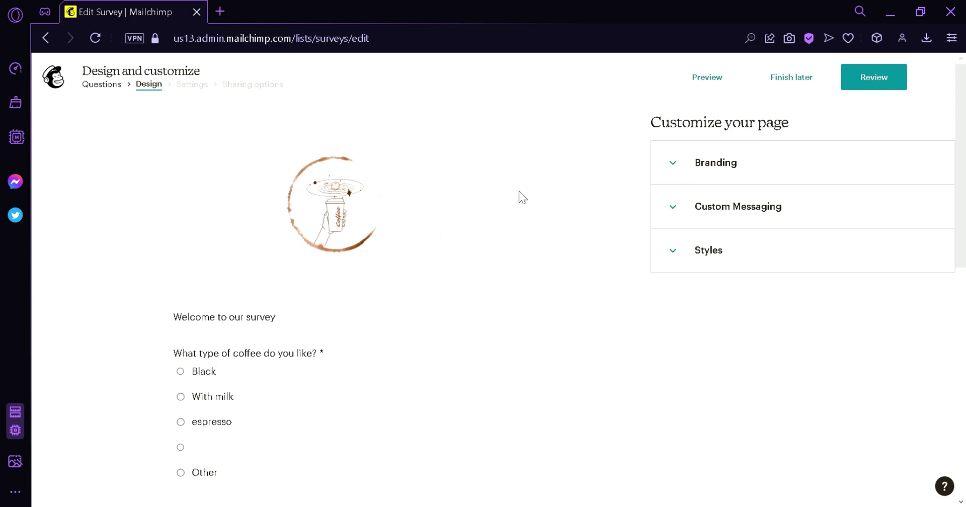
pyautogui.click(676, 179)
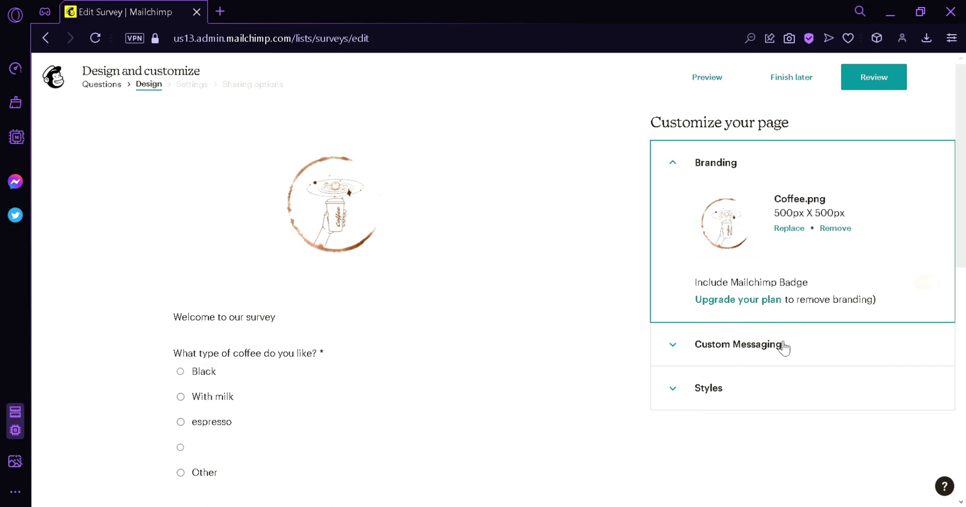
# Set the survey title in the custom messaging to "Coffee survey" and make it bold.
pyautogui.click(675, 352)
pyautogui.scroll(-3, 759, 310)
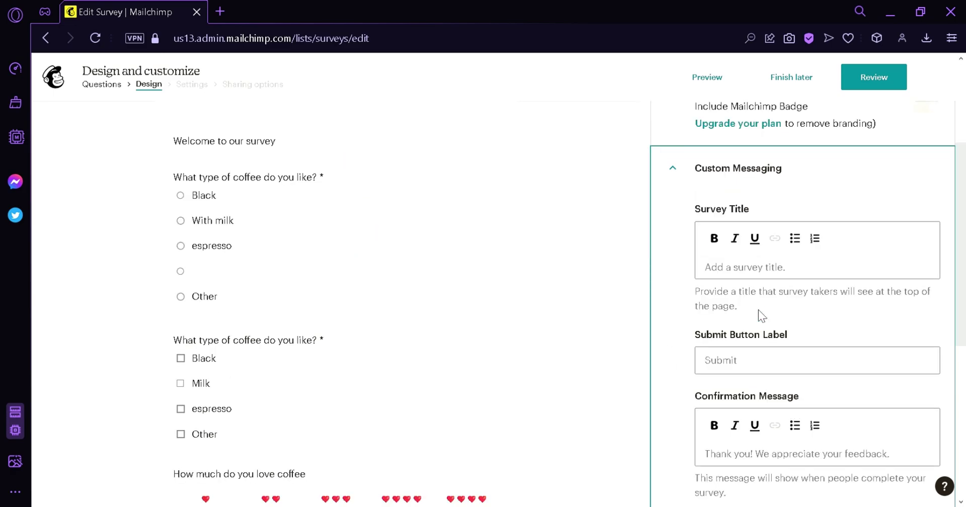
pyautogui.click(810, 280)
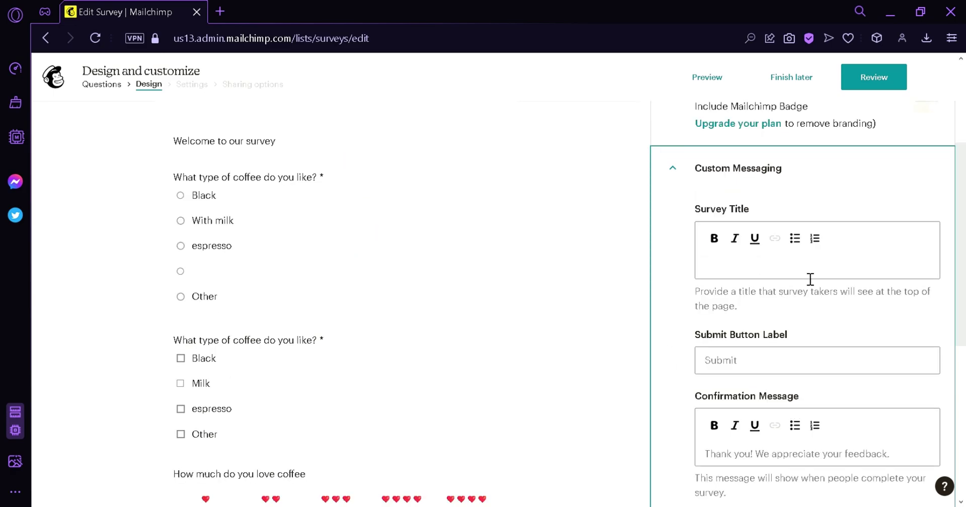
pyautogui.write('Coffee survey')
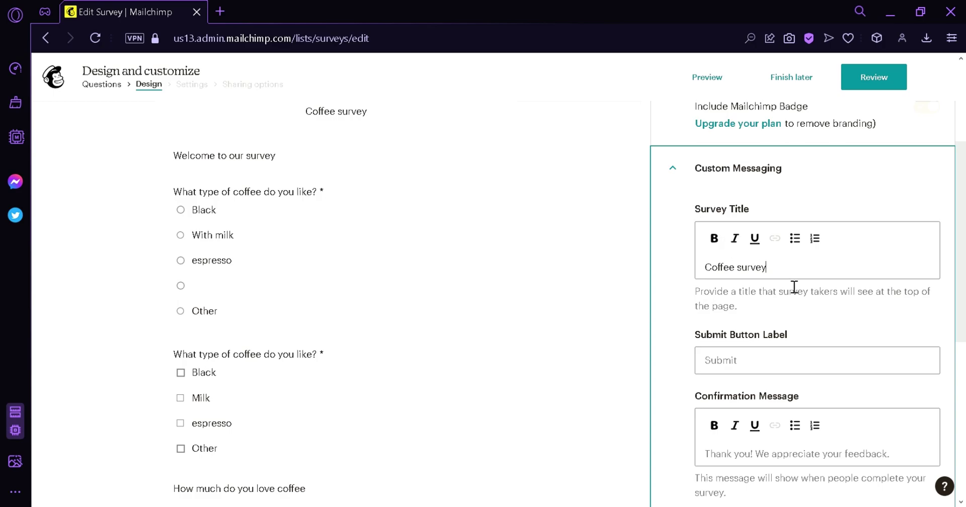
pyautogui.click(718, 246)
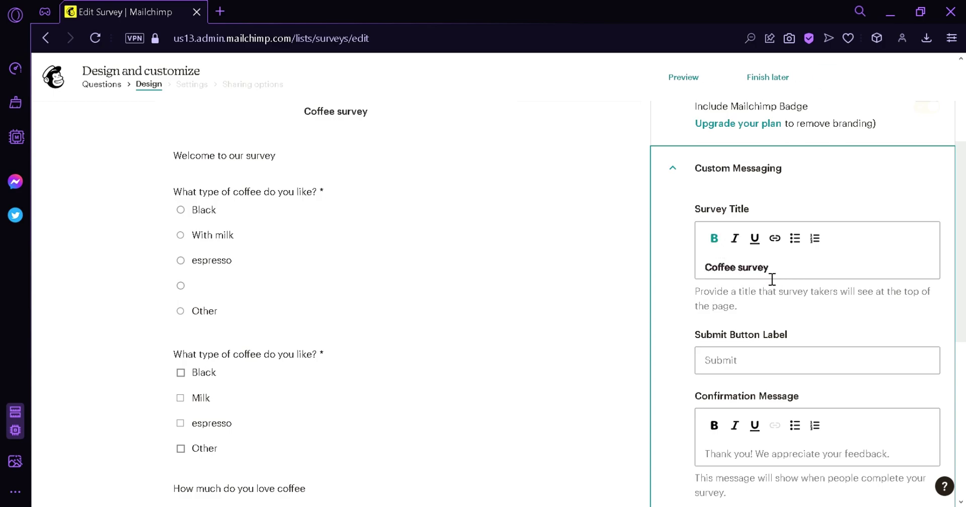
# Set the submit button label to "Send" and check the button in the survey preview.
pyautogui.click(825, 353)
pyautogui.scroll(-7, 469, 302)
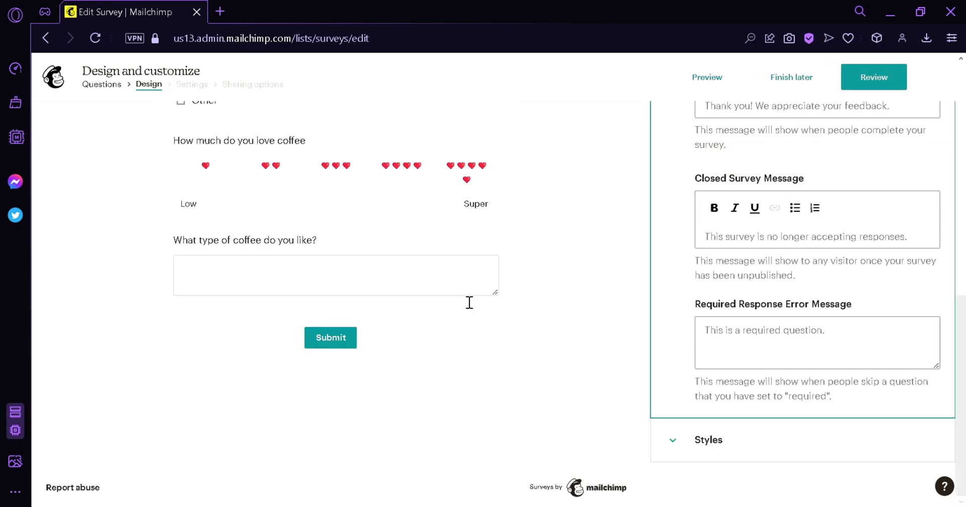
pyautogui.scroll(7, 358, 360)
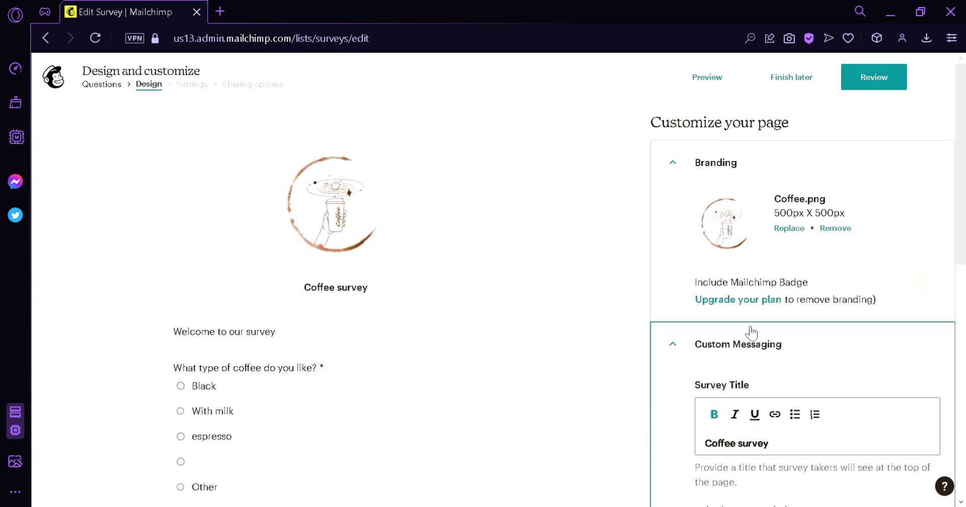
pyautogui.scroll(-3, 703, 306)
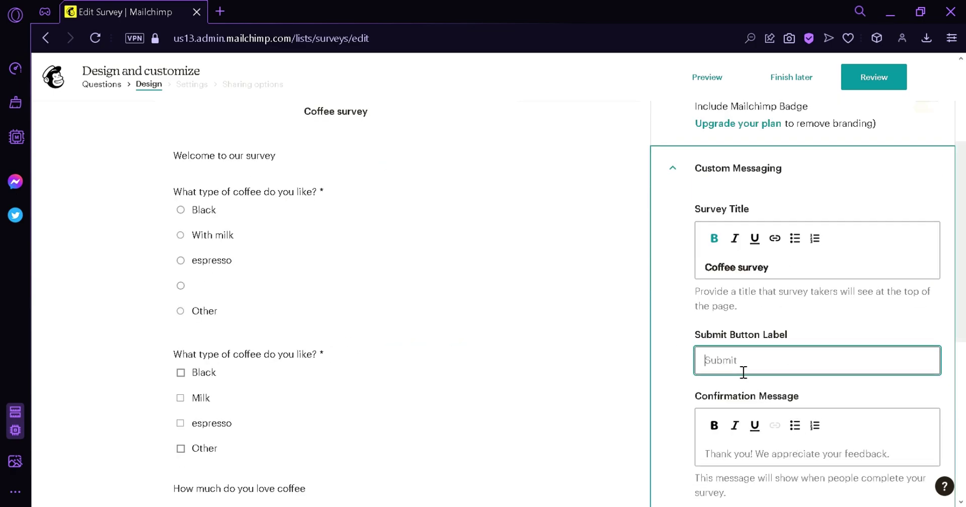
pyautogui.write('Send')
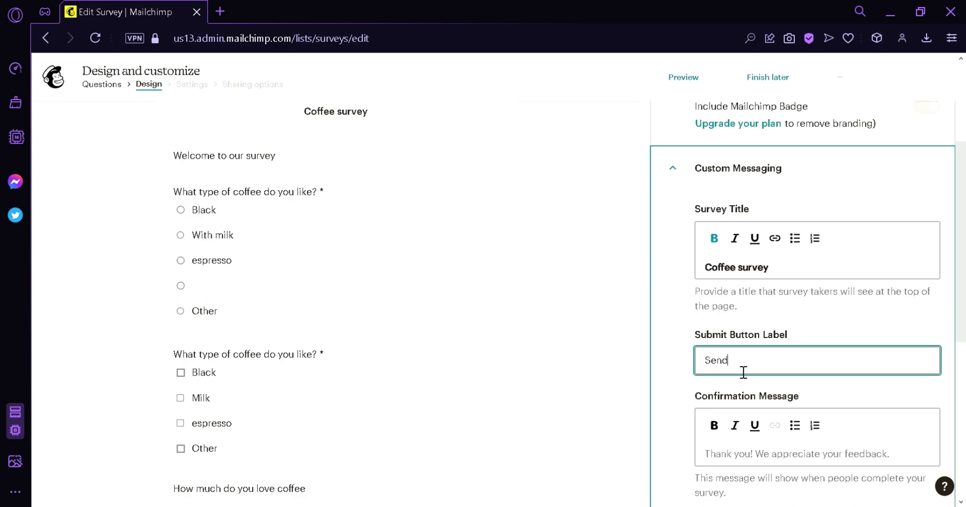
pyautogui.scroll(-7, 287, 333)
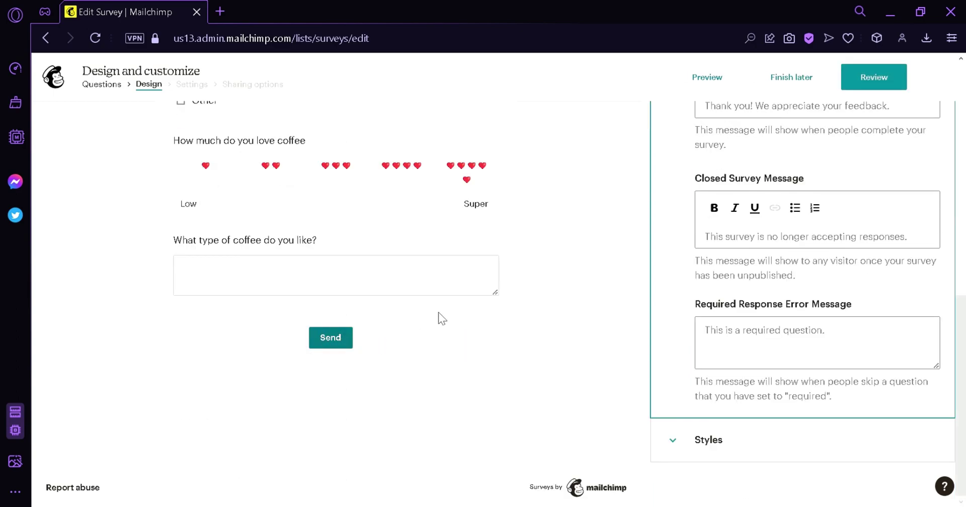
# Set the confirmation message to "Thank you for taking our survey" and check it in the preview.
pyautogui.scroll(7, 411, 323)
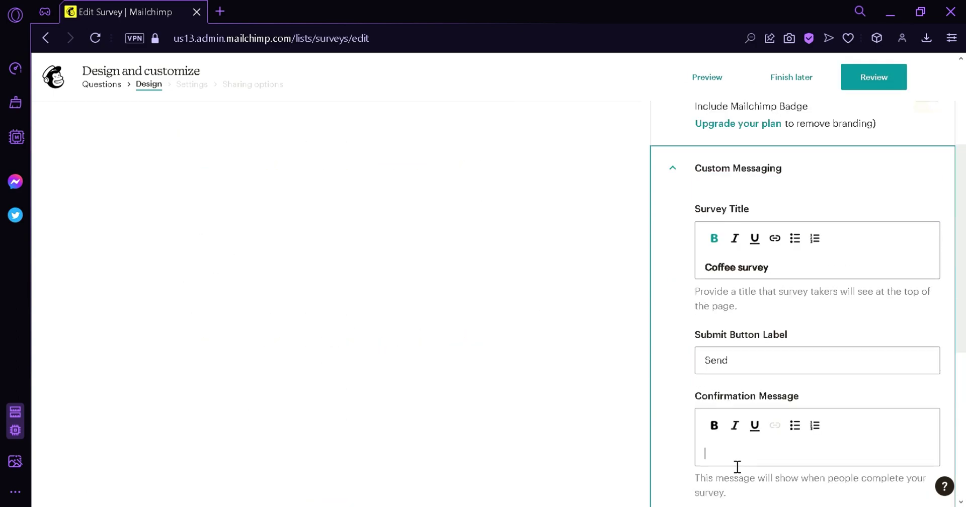
pyautogui.write('Th')
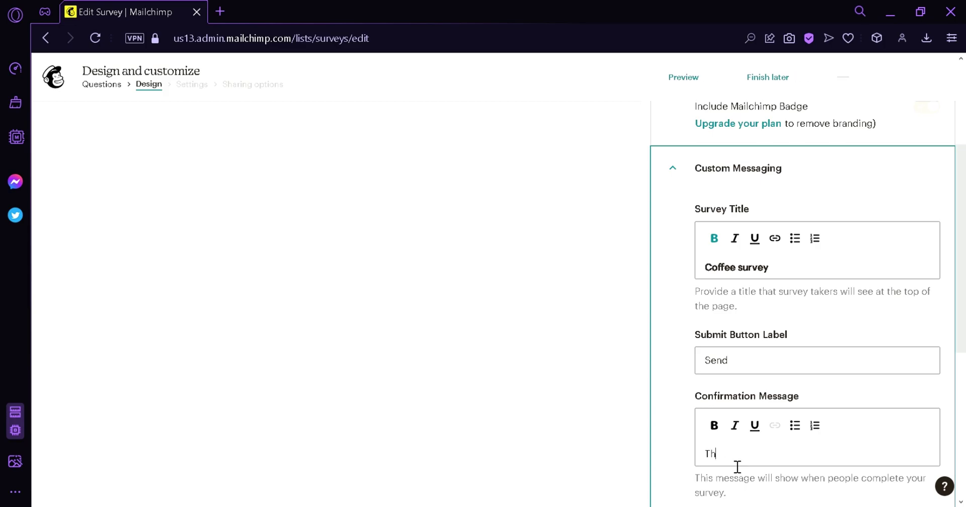
pyautogui.write('ank you for taking our survey')
pyautogui.press('BackSpace')
pyautogui.press('BackSpace')
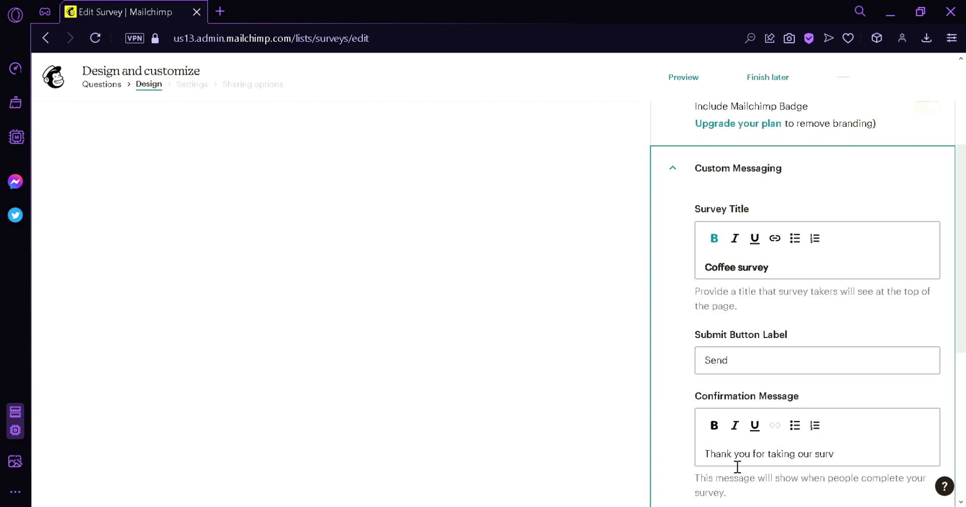
pyautogui.write('ey')
pyautogui.click(362, 359)
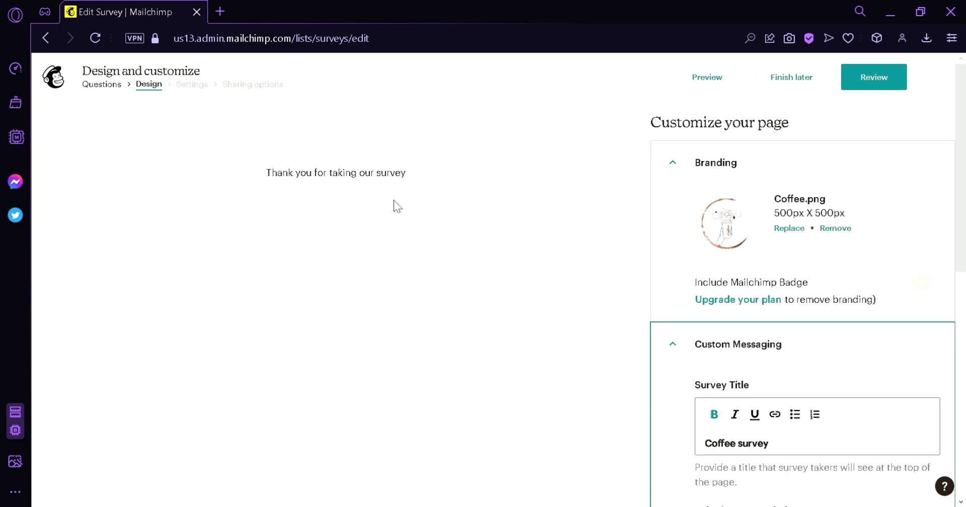
# Look at the closed survey message, and set the required response error message to "This is a required question, please answer".
pyautogui.scroll(-10, 777, 302)
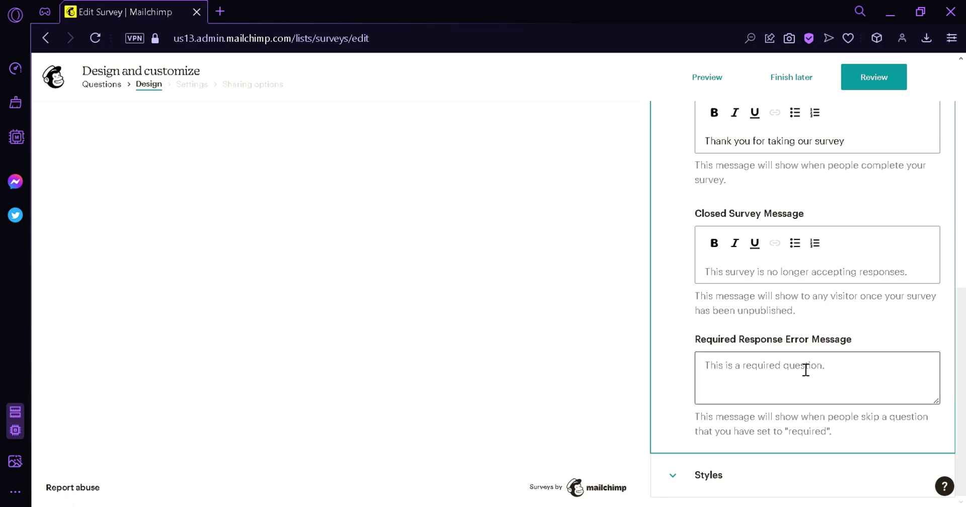
pyautogui.click(833, 274)
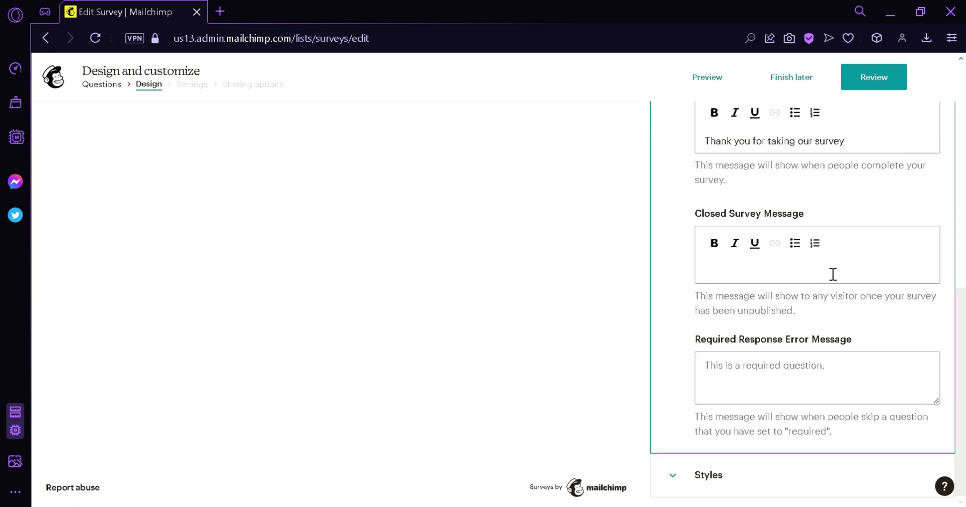
pyautogui.click(773, 385)
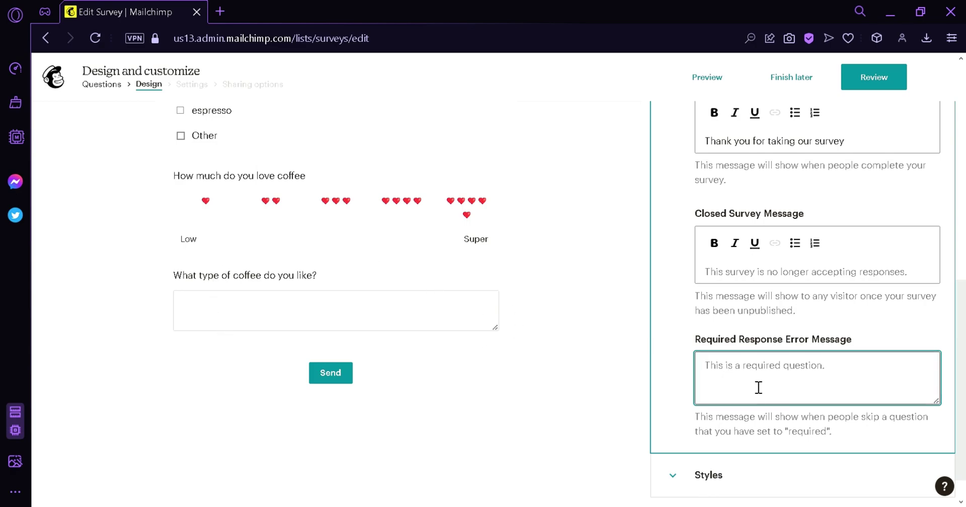
pyautogui.write('This is a required ques')
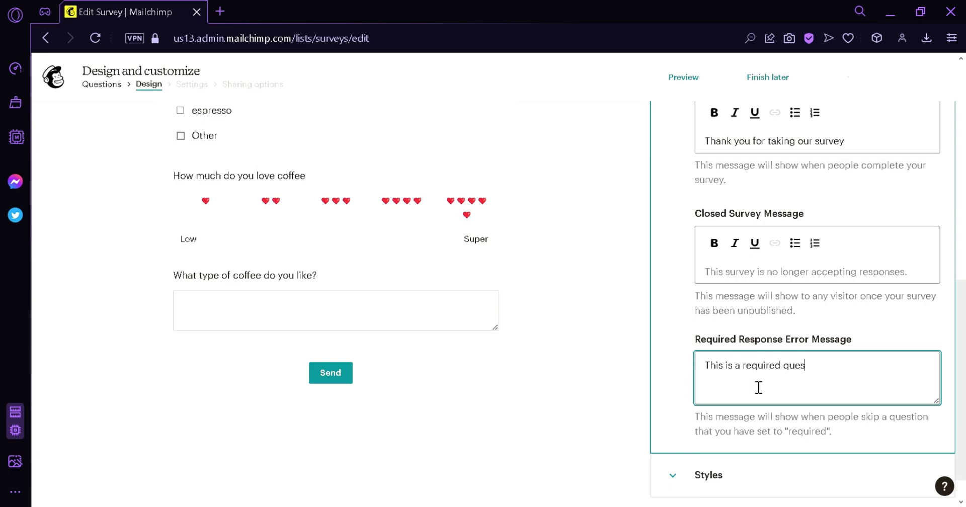
pyautogui.write('tion, please answer')
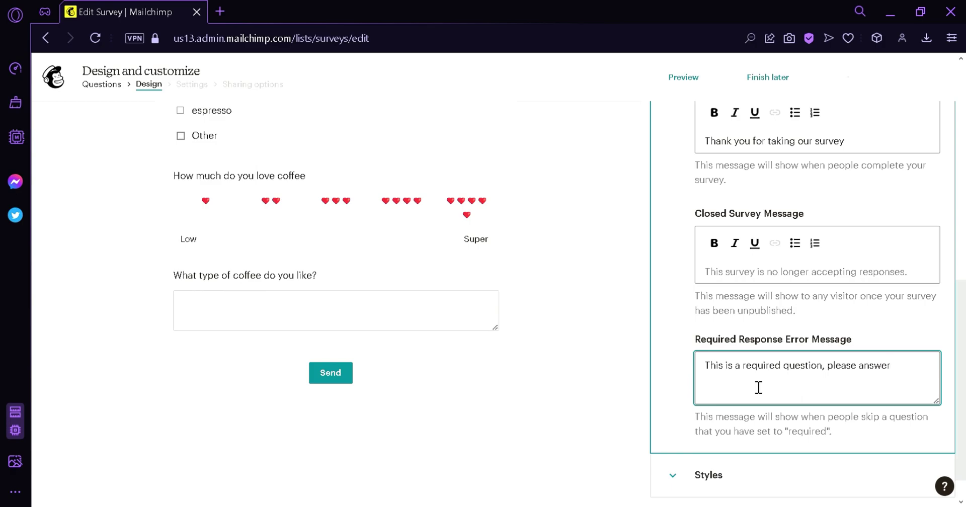
# Set the survey page's background color to the light pink #FFD6D6 in the style settings.
pyautogui.click(674, 473)
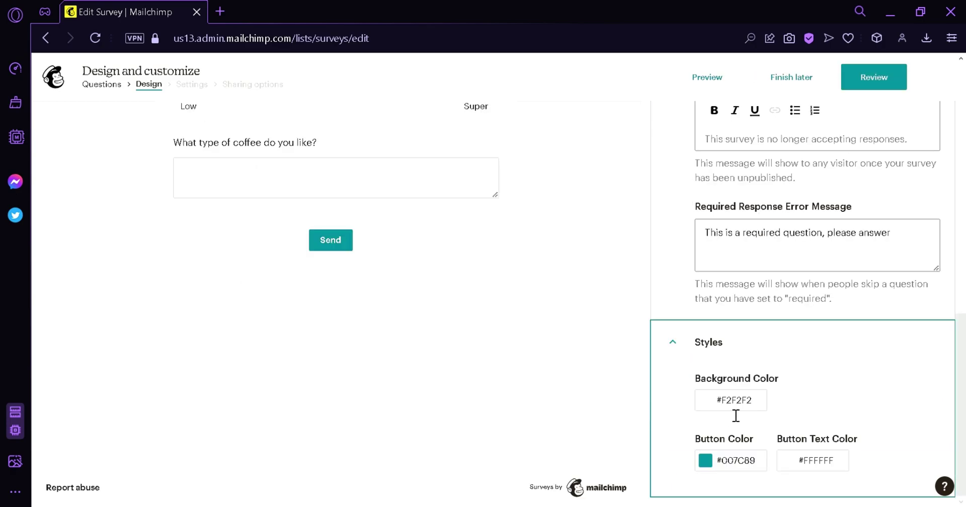
pyautogui.scroll(10, 561, 342)
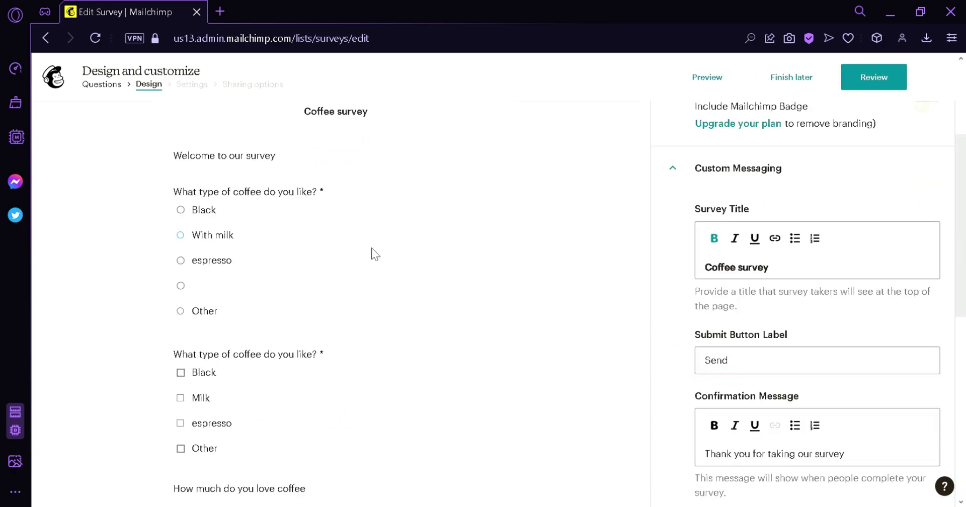
pyautogui.scroll(-10, 805, 426)
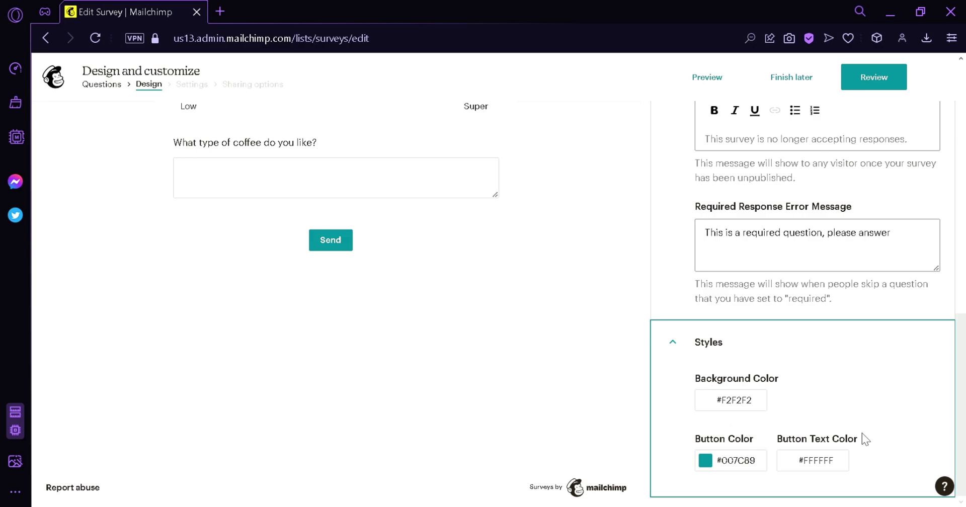
pyautogui.scroll(10, 455, 297)
pyautogui.scroll(-10, 431, 327)
pyautogui.click(707, 398)
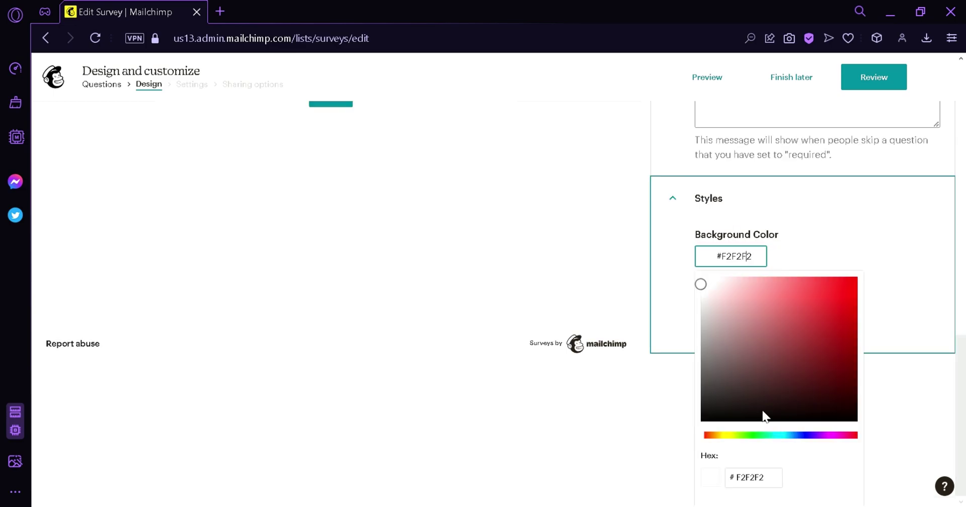
pyautogui.moveTo(765, 325); pyautogui.dragTo(734, 264)
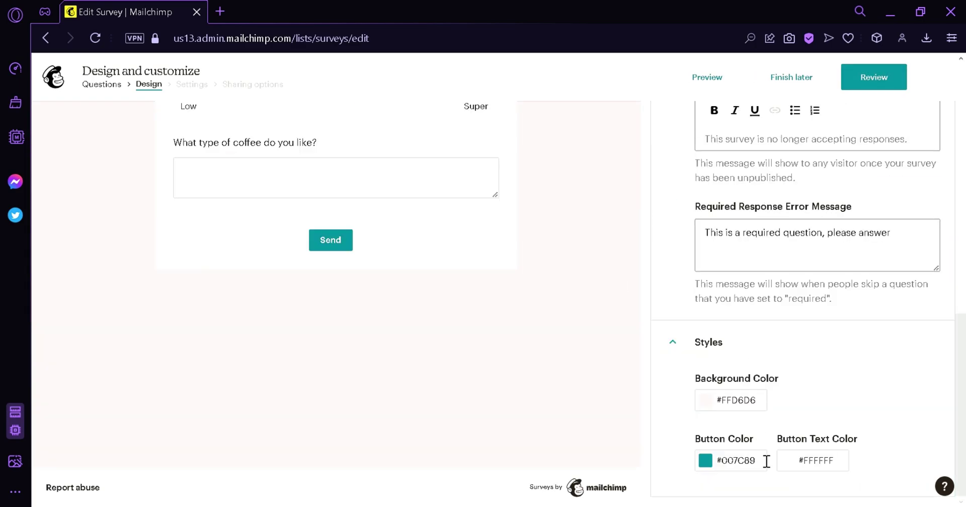
# Set the survey's button color to the light pink #FBC2CE in the style settings.
pyautogui.click(743, 471)
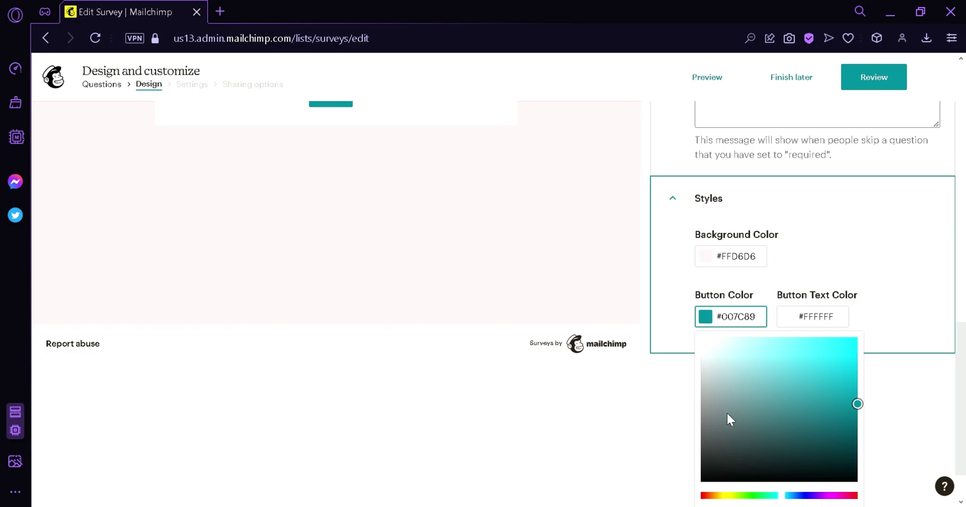
pyautogui.moveTo(834, 496); pyautogui.dragTo(851, 495)
pyautogui.moveTo(800, 420); pyautogui.dragTo(737, 337)
pyautogui.click(883, 263)
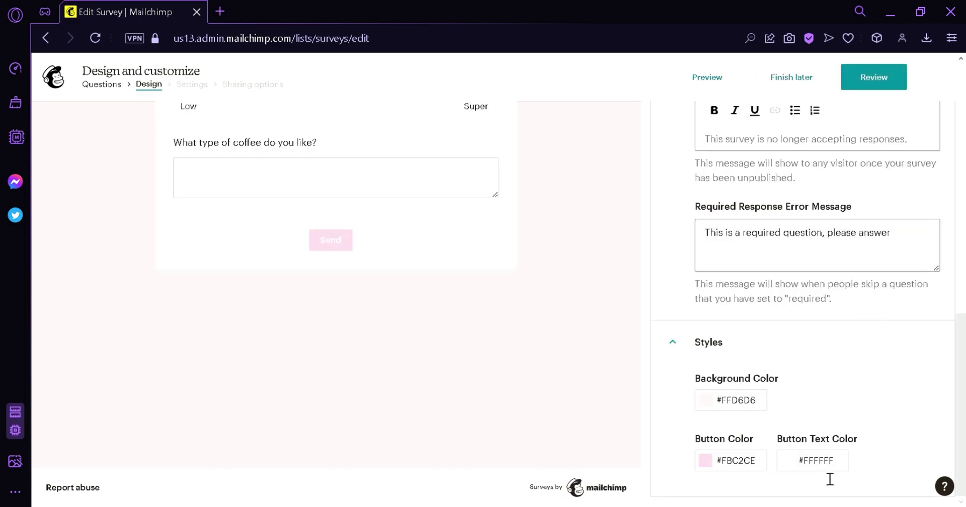
# Collapse the Branding section and proceed from the survey design to reviewing its settings.
pyautogui.scroll(10, 873, 422)
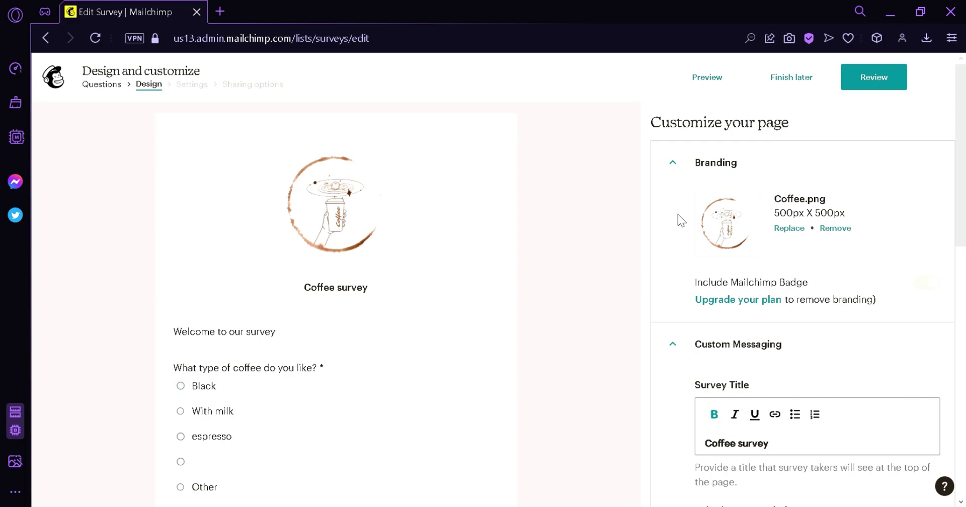
pyautogui.click(674, 163)
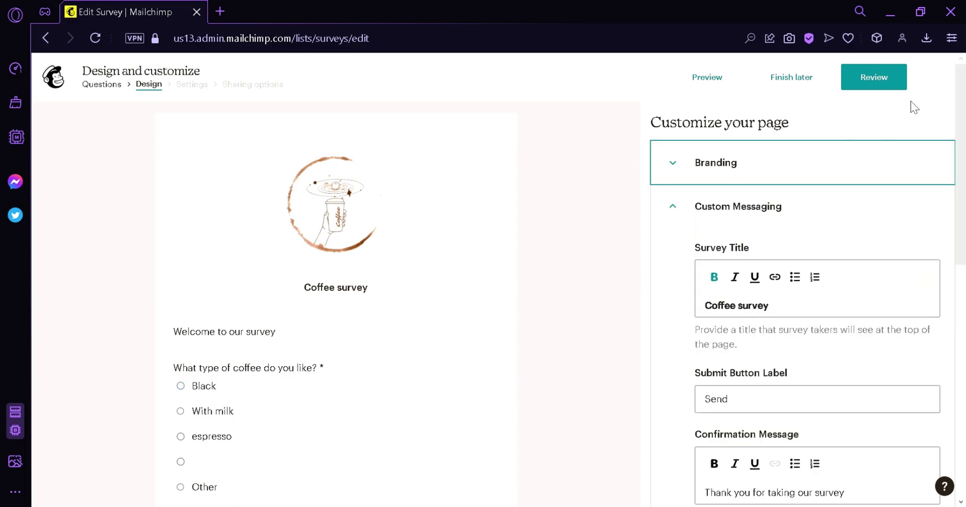
pyautogui.click(885, 90)
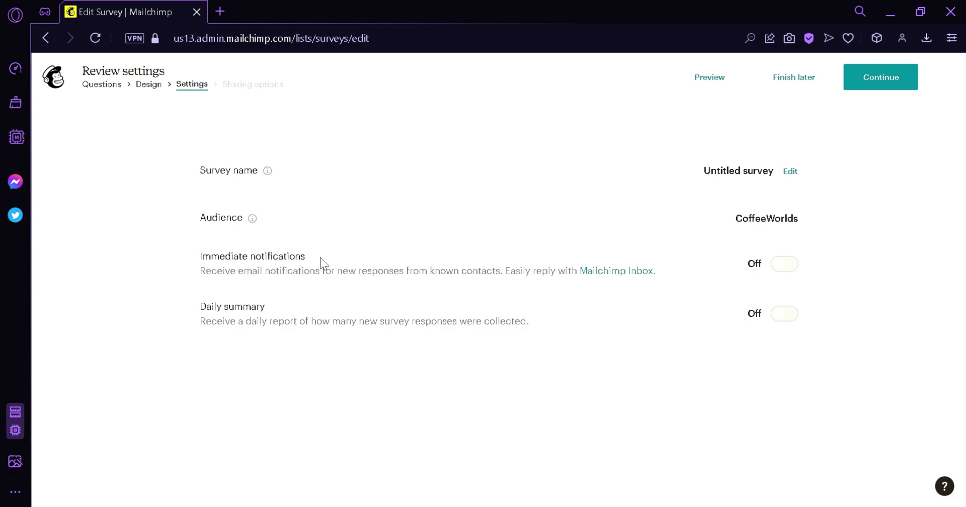
# Rename the survey as "Coffee survey" and continue to its sharing options.
pyautogui.click(790, 171)
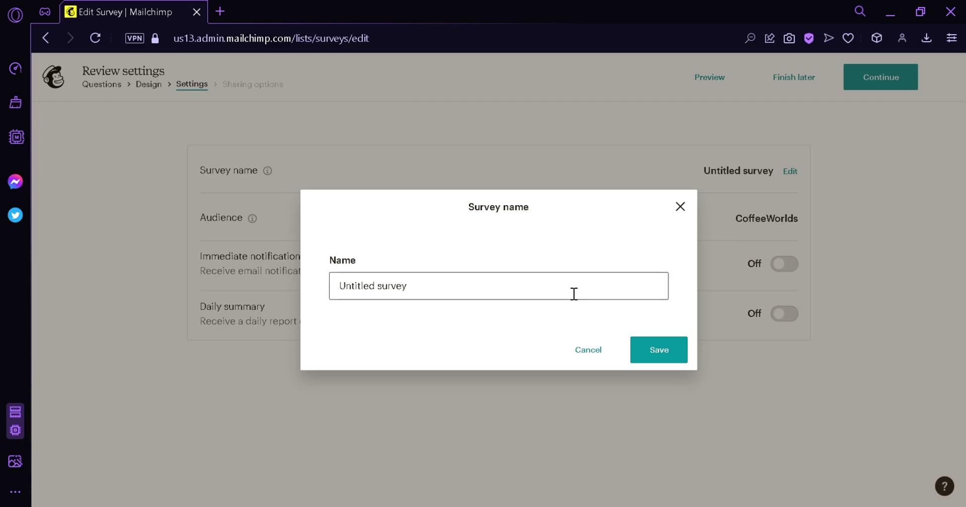
pyautogui.hotkey('ctrl', 'a')
pyautogui.write('Co')
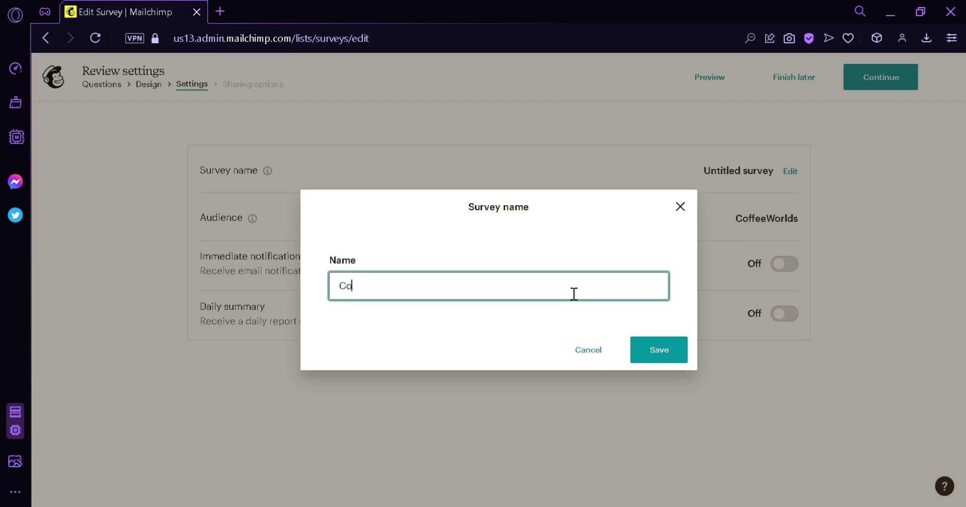
pyautogui.write('ffee survey')
pyautogui.press('Return')
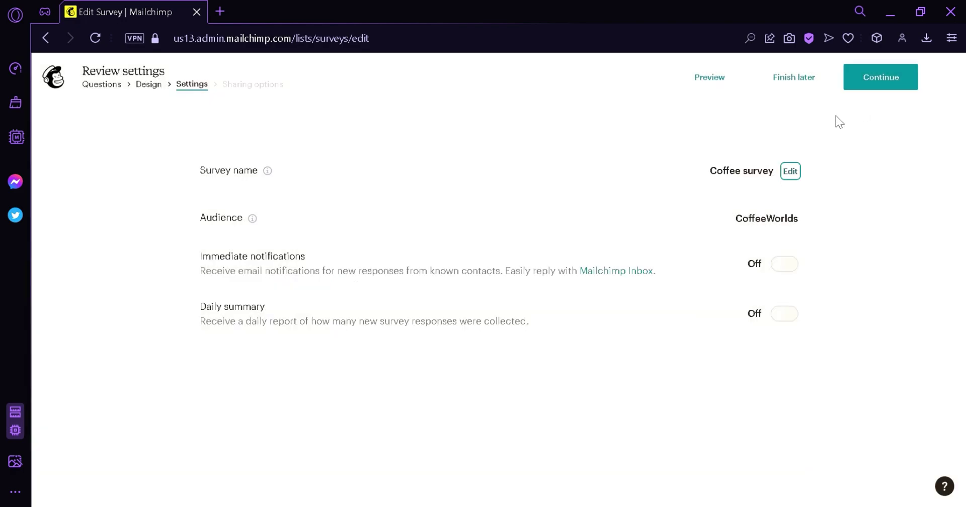
pyautogui.click(865, 91)
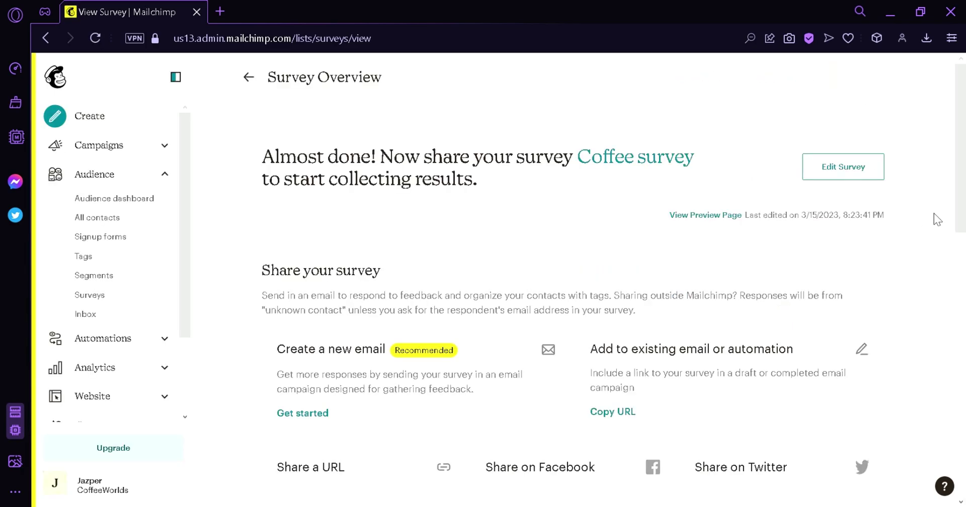
# Look through the survey's sharing options, settings and results, and start a new email for sharing the survey.
pyautogui.moveTo(962, 201); pyautogui.dragTo(946, 303)
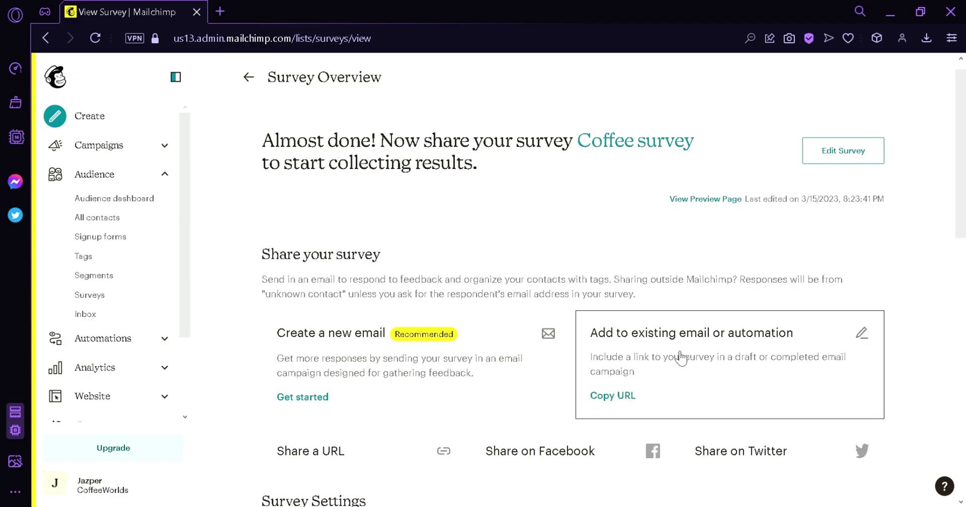
pyautogui.moveTo(964, 132); pyautogui.dragTo(953, 254)
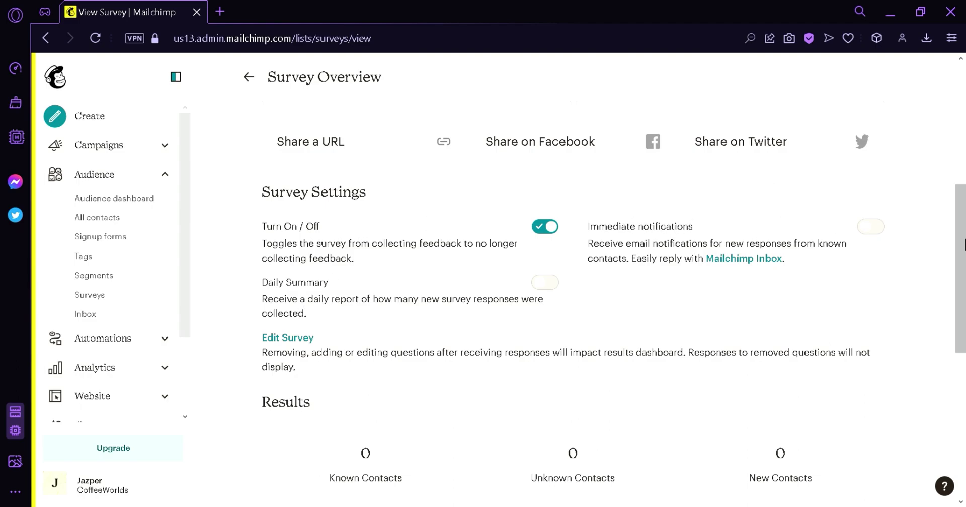
pyautogui.moveTo(964, 227); pyautogui.dragTo(960, 272)
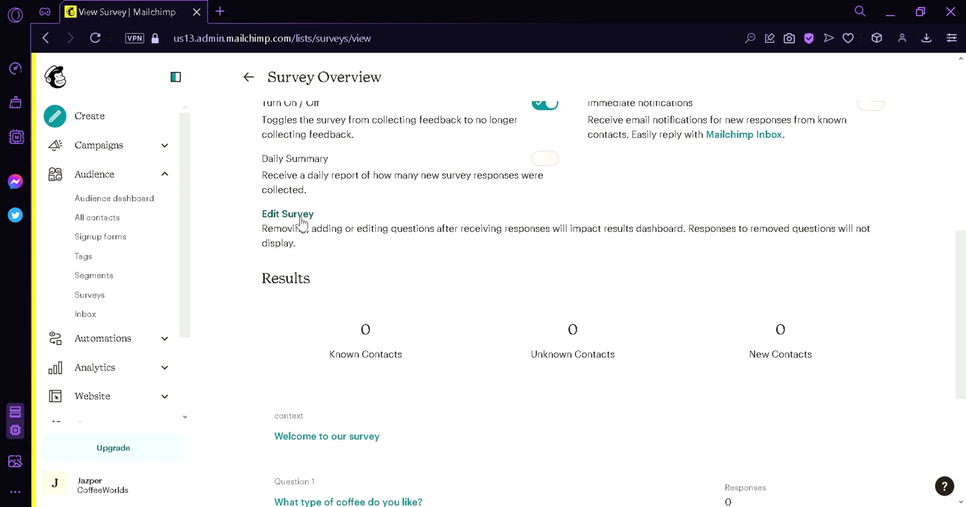
pyautogui.scroll(8, 311, 237)
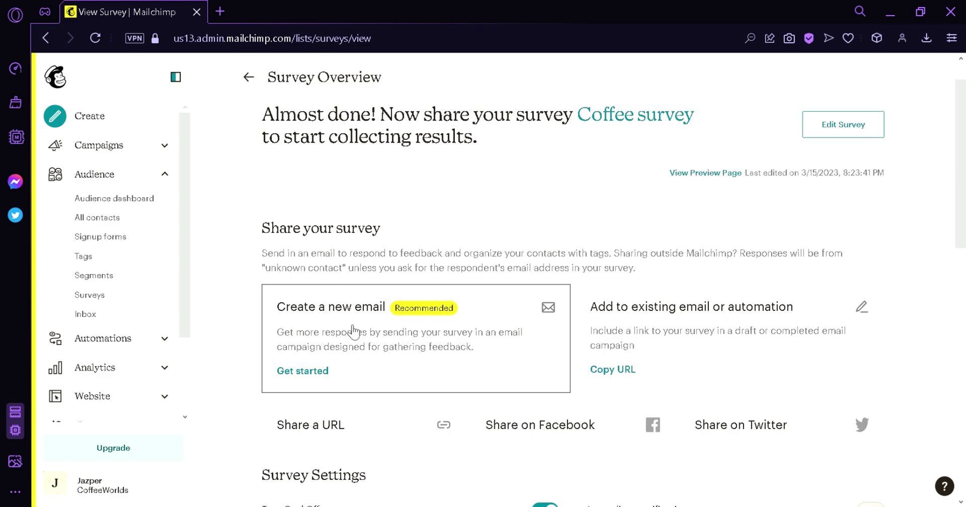
pyautogui.click(399, 346)
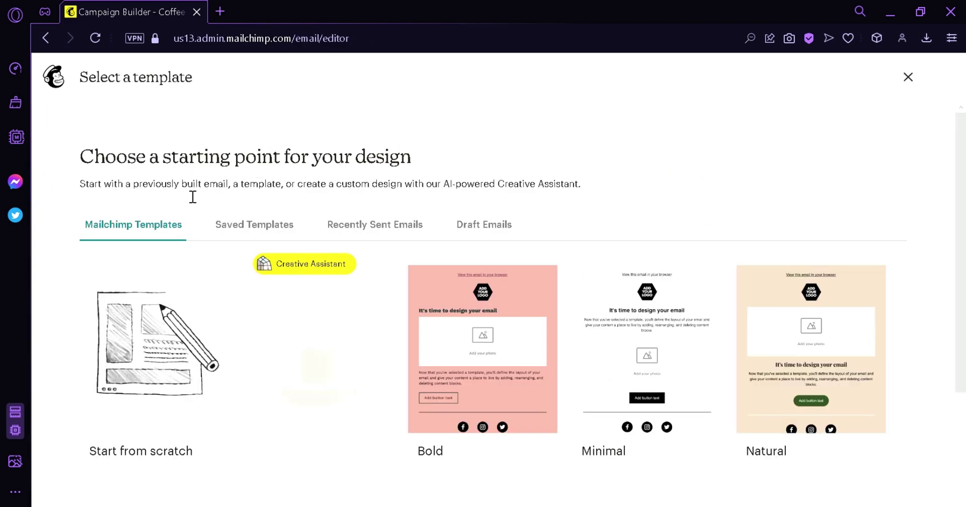